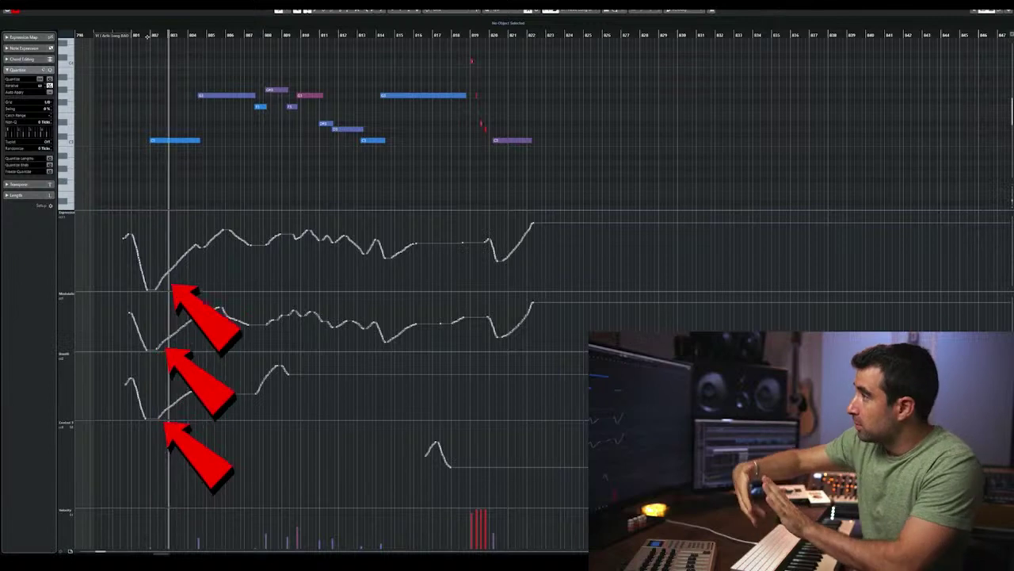
# Step: Play back the phrase from just before its first note and inspect the short notes and controller curves around bar 819
pyautogui.click(147, 36)
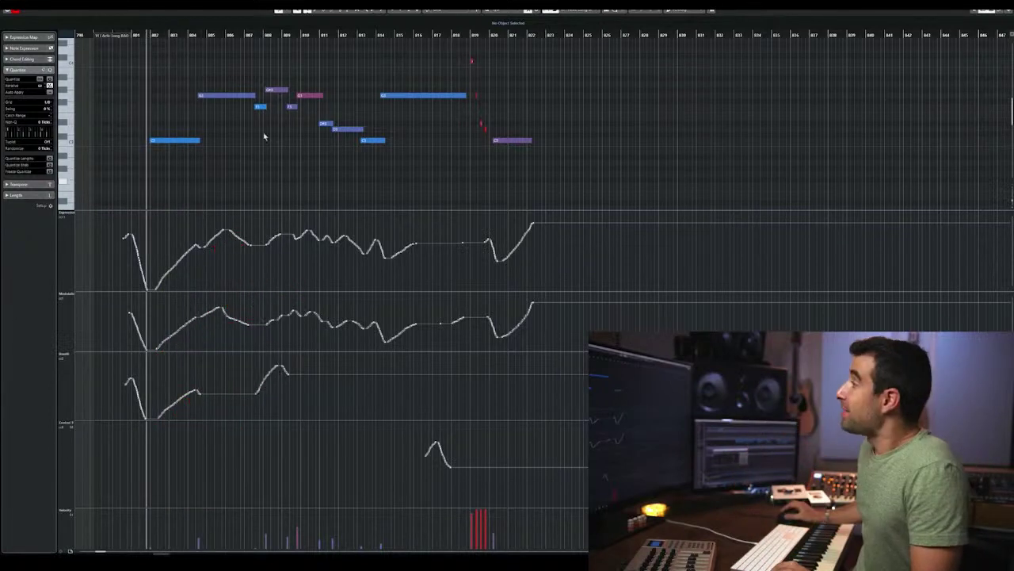
pyautogui.hotkey('alt', 'Tab')
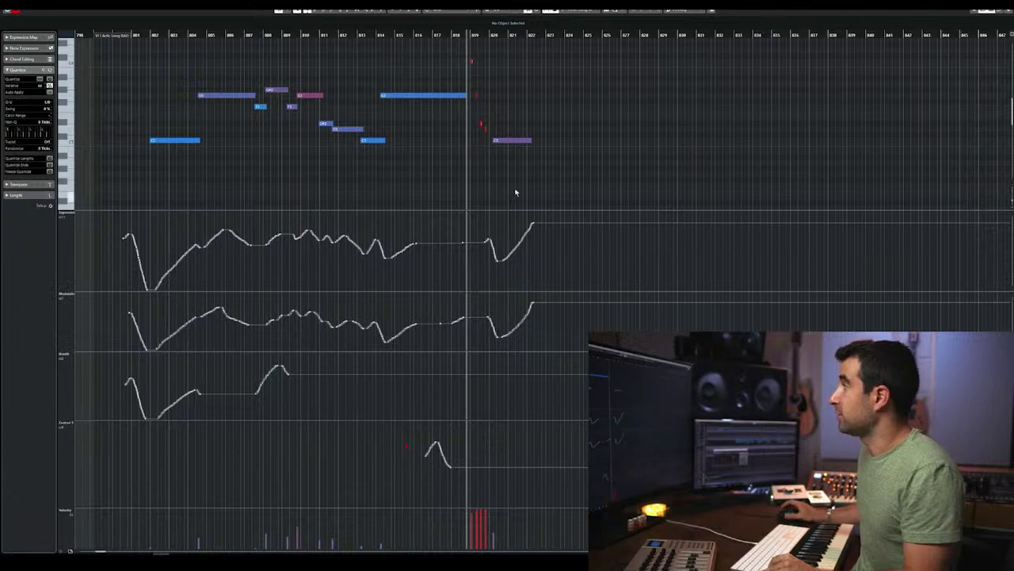
pyautogui.scroll(5, 497, 158)
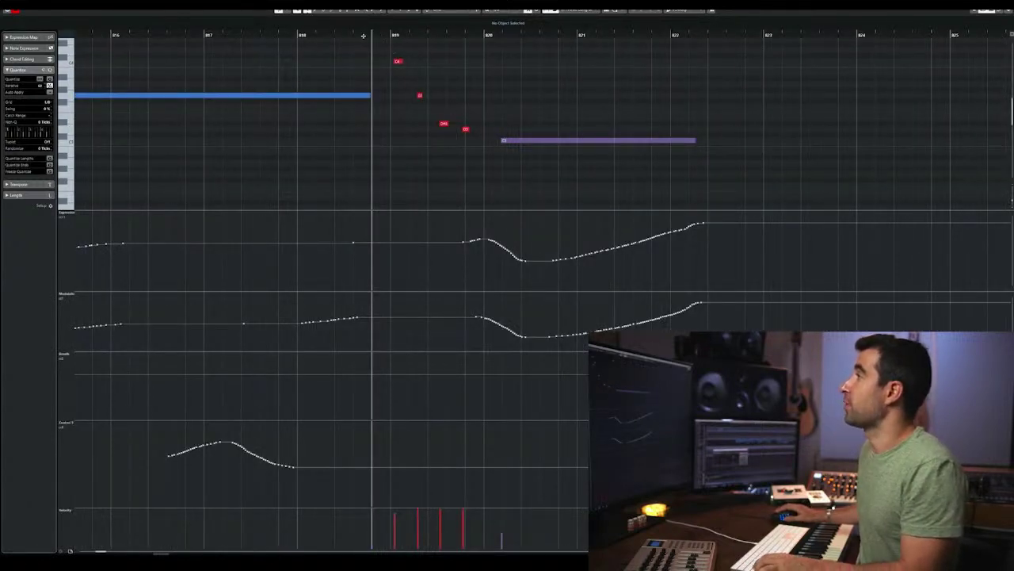
pyautogui.click(169, 33)
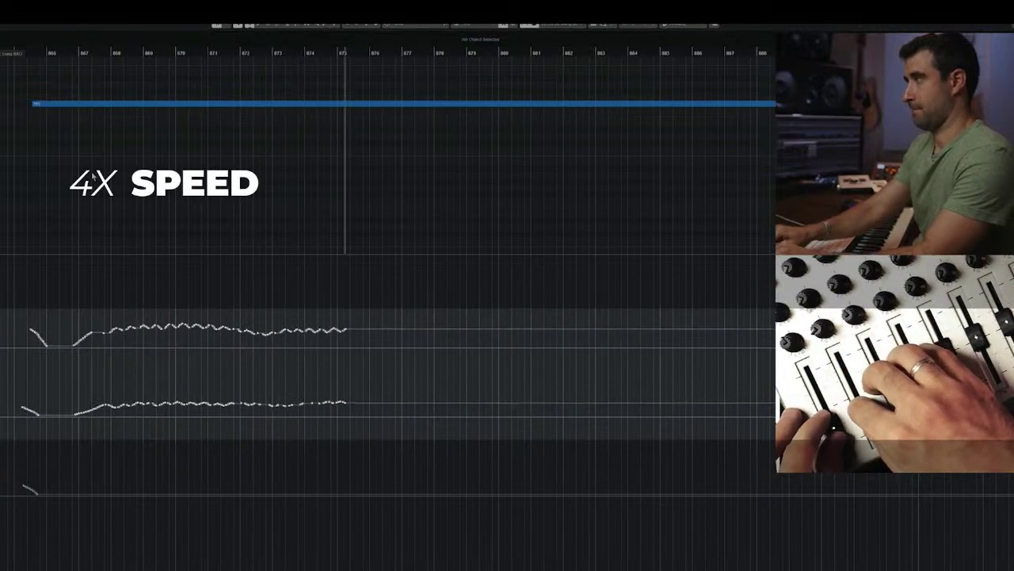
# Step: Finish recording the fader controller curves under the long note and play the passage back from about bar 870
pyautogui.press('space')
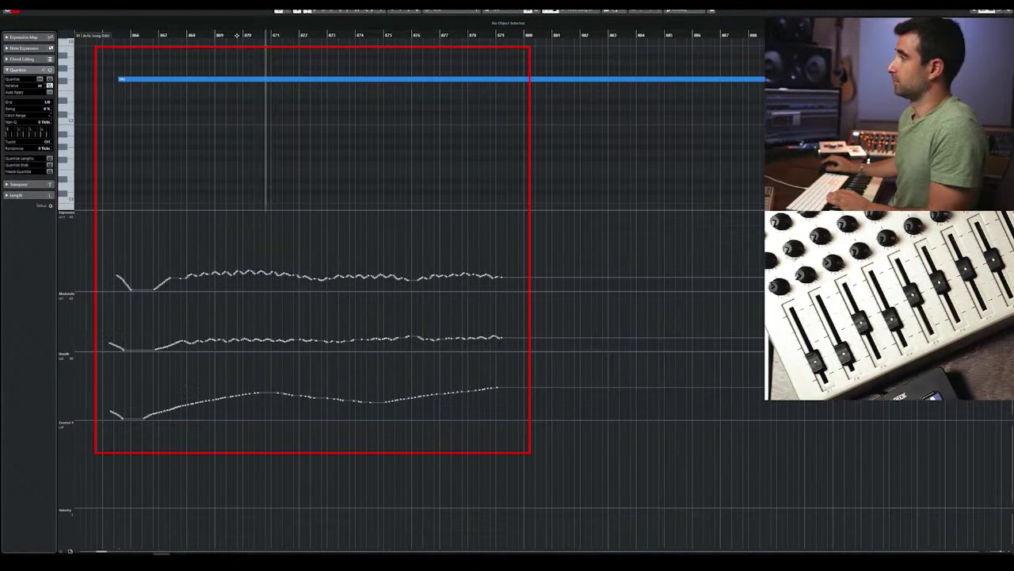
pyautogui.click(243, 34)
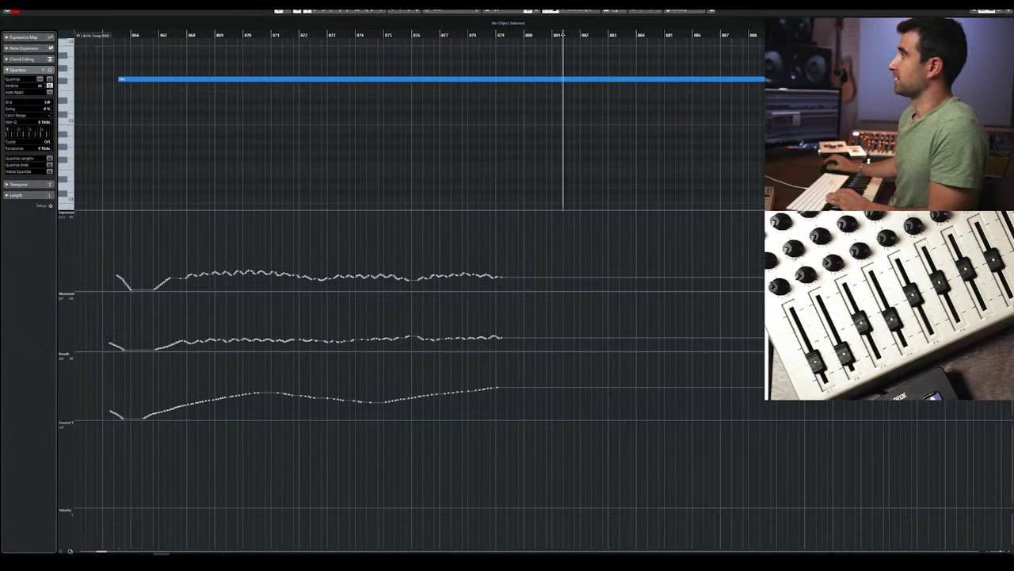
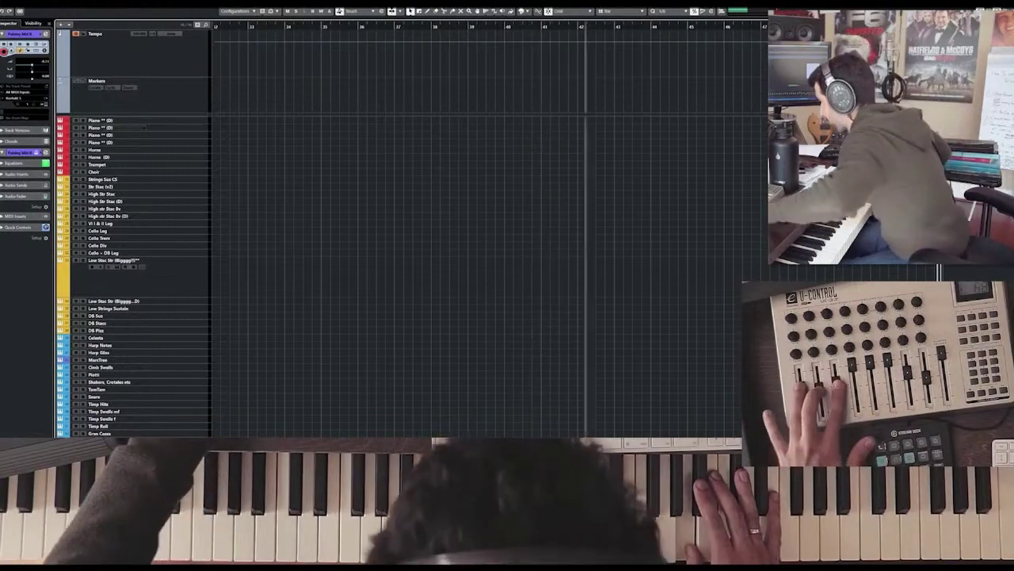
# Step: Try out the High Str Stac track against playback, and switch to the Low Stac Str (Bigggg!!)** track
pyautogui.click(143, 194)
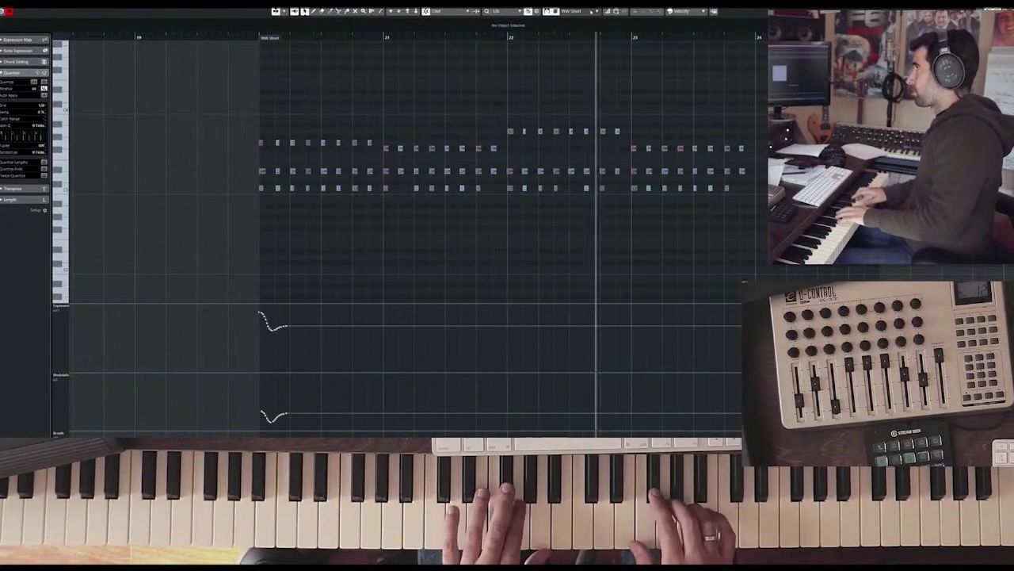
pyautogui.press('space')
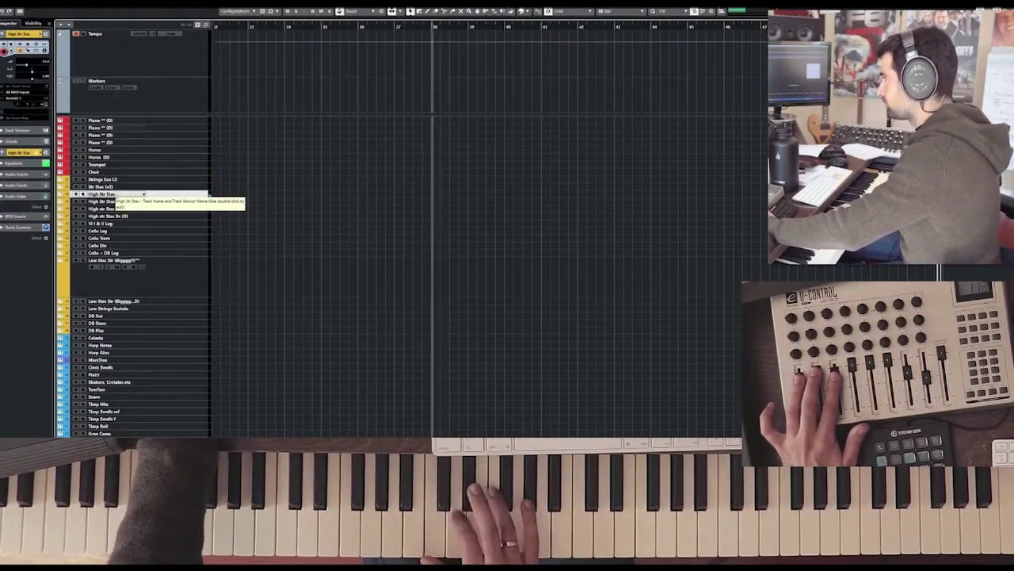
pyautogui.click(166, 263)
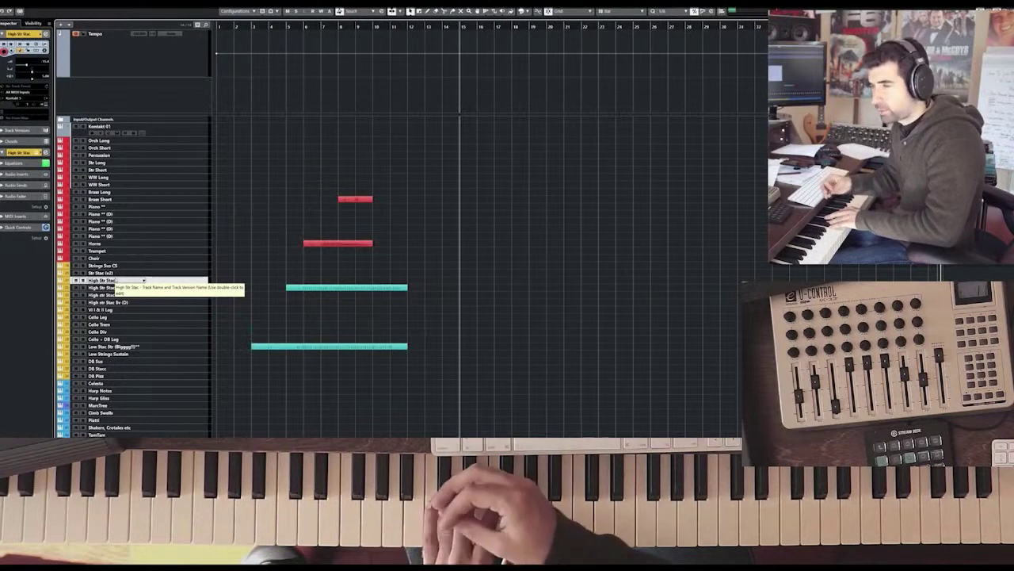
# Step: Record a staccato part on the High Str Stac track from bar 16
pyautogui.press('g')
pyautogui.press('g')
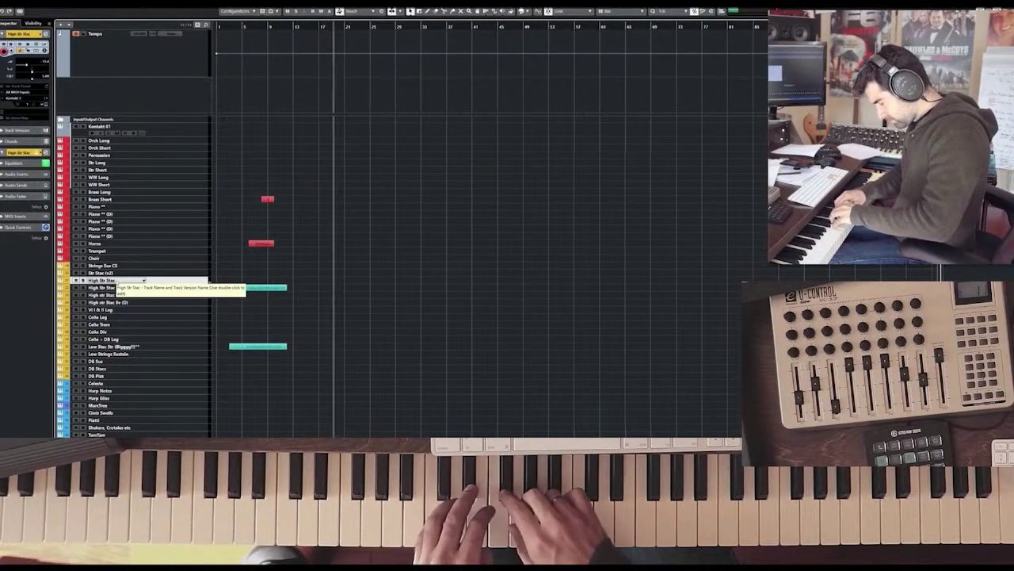
pyautogui.press('space')
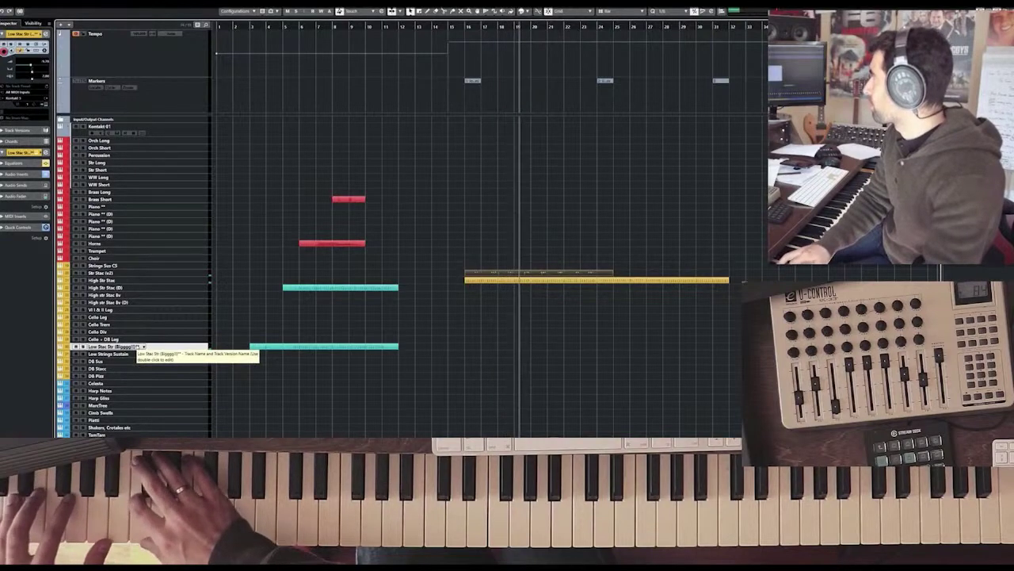
pyautogui.click(463, 301)
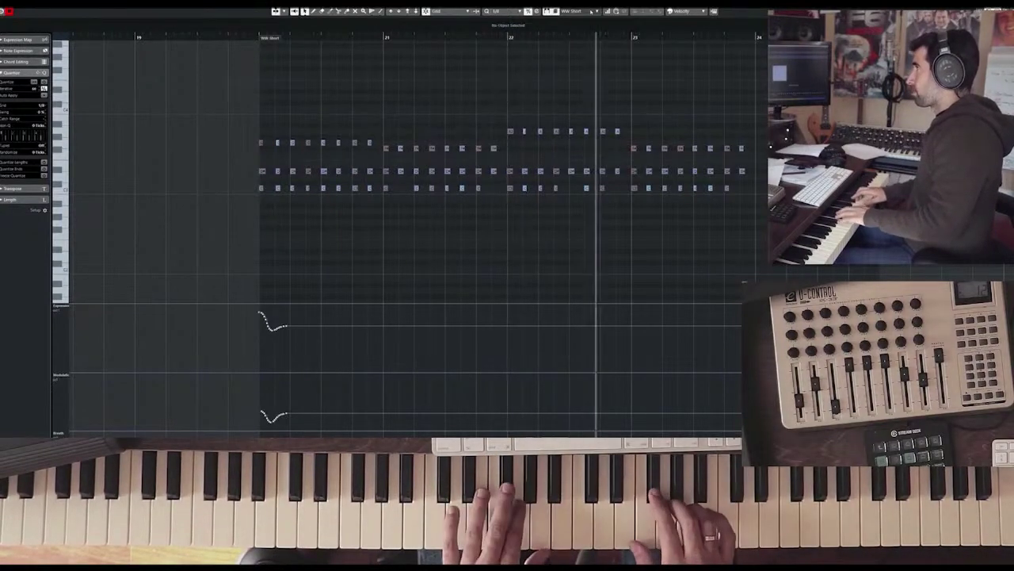
# Step: Record short high runs into the starts of bars 20 to 23 of the WW Short part and close its editor
pyautogui.press('space')
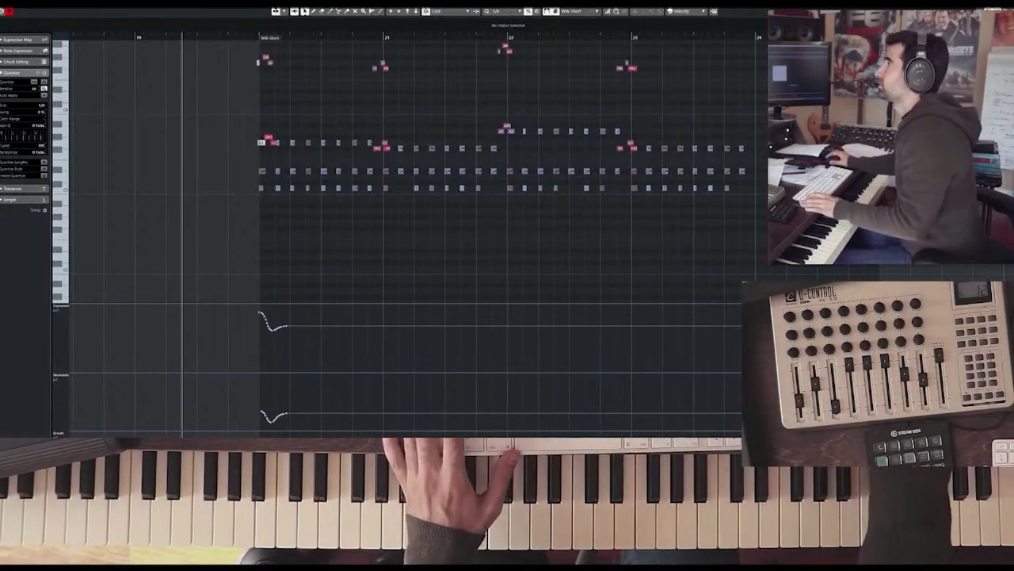
pyautogui.press('Escape')
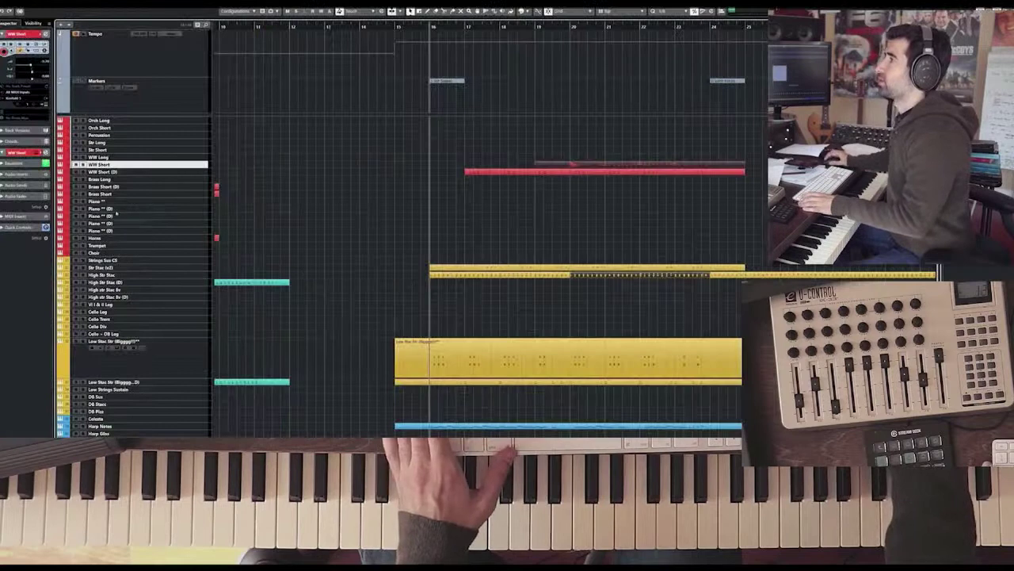
# Step: Record a part on the Horns track from bar 17 to bar 21
pyautogui.click(133, 237)
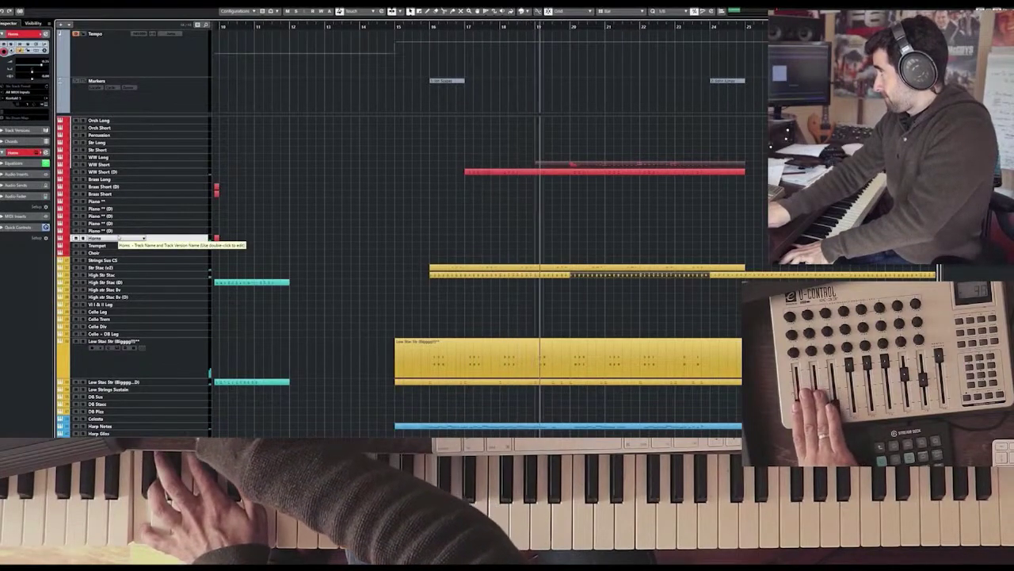
pyautogui.press('space')
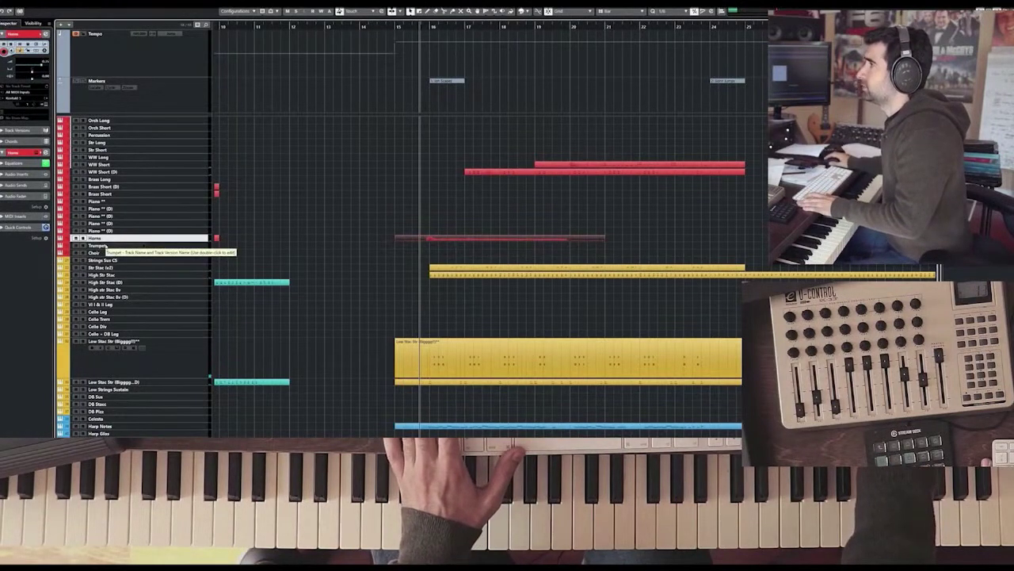
pyautogui.press('space')
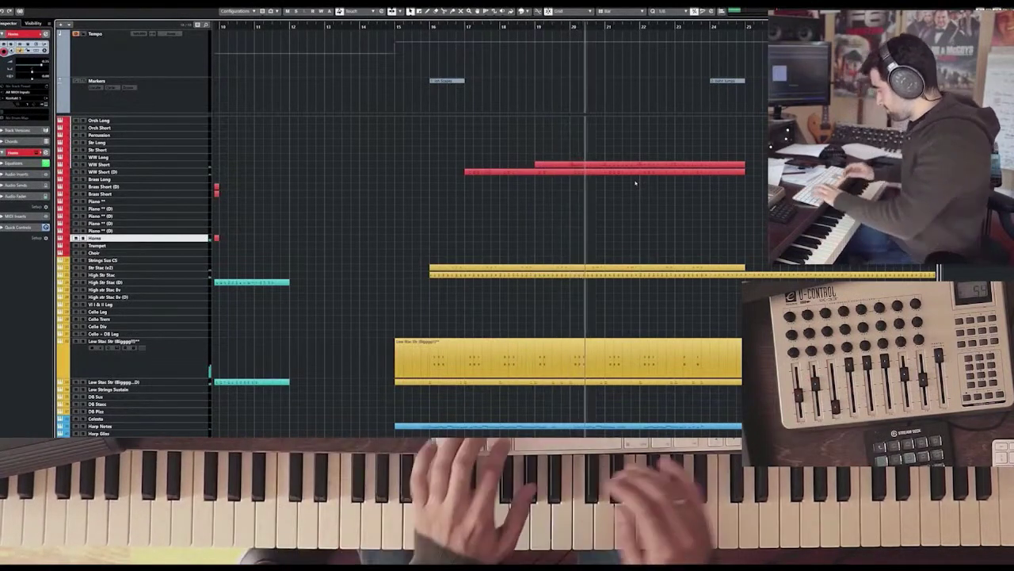
pyautogui.click(528, 34)
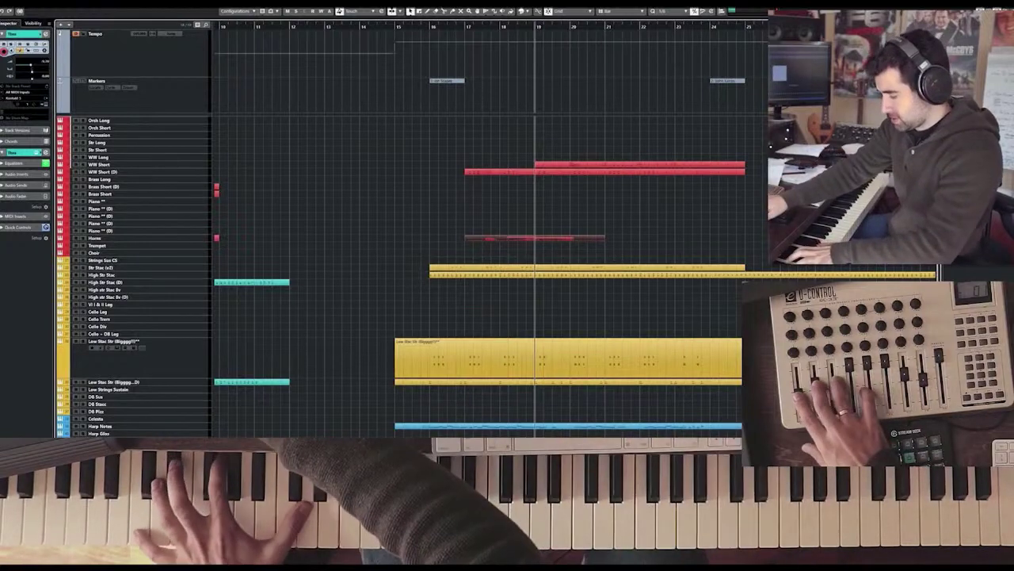
# Step: Select the run of short Trumpet notes in bar 17 in the note editor and play the arrangement
pyautogui.click(179, 241)
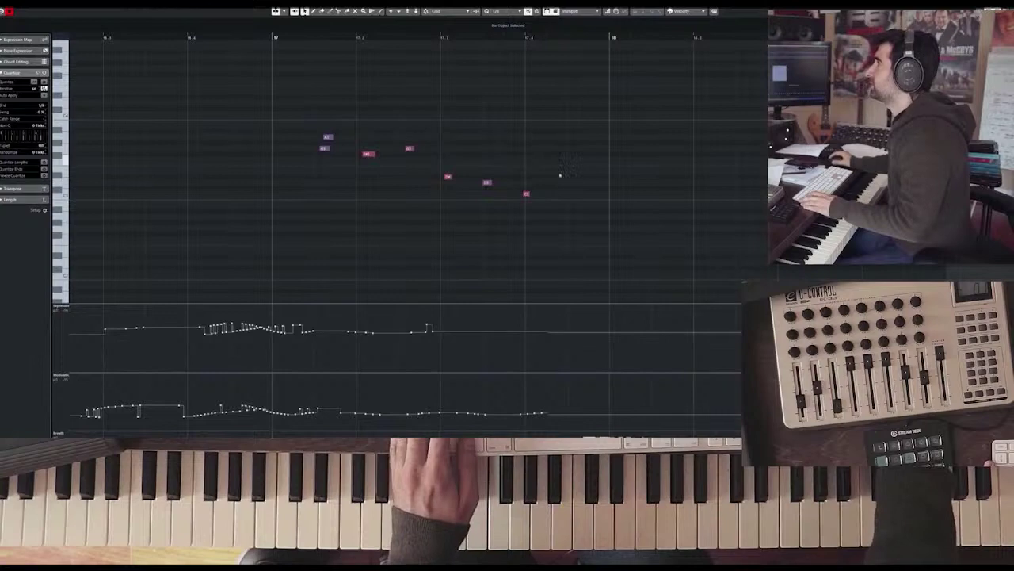
pyautogui.moveTo(578, 118); pyautogui.dragTo(328, 226)
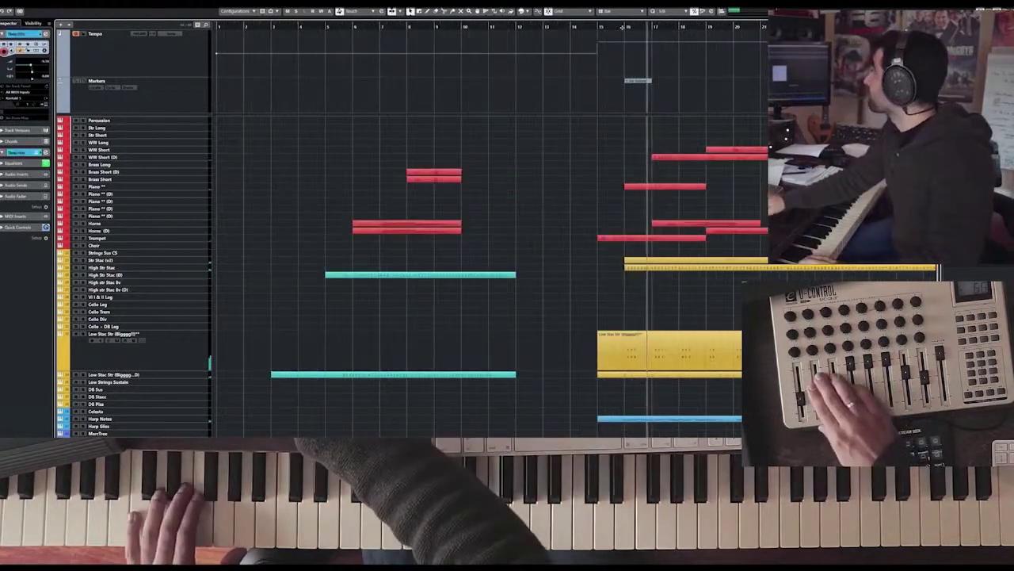
pyautogui.press('space')
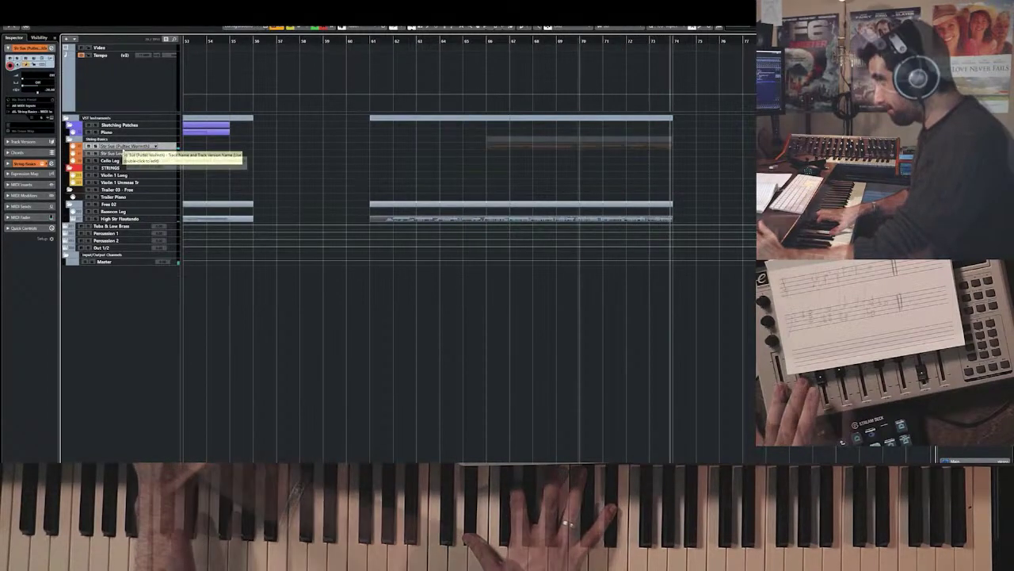
# Step: Record parts on the Str Sus Low (Pultec Low) and Piano tracks, and make the Cello Leg track active
pyautogui.click(125, 153)
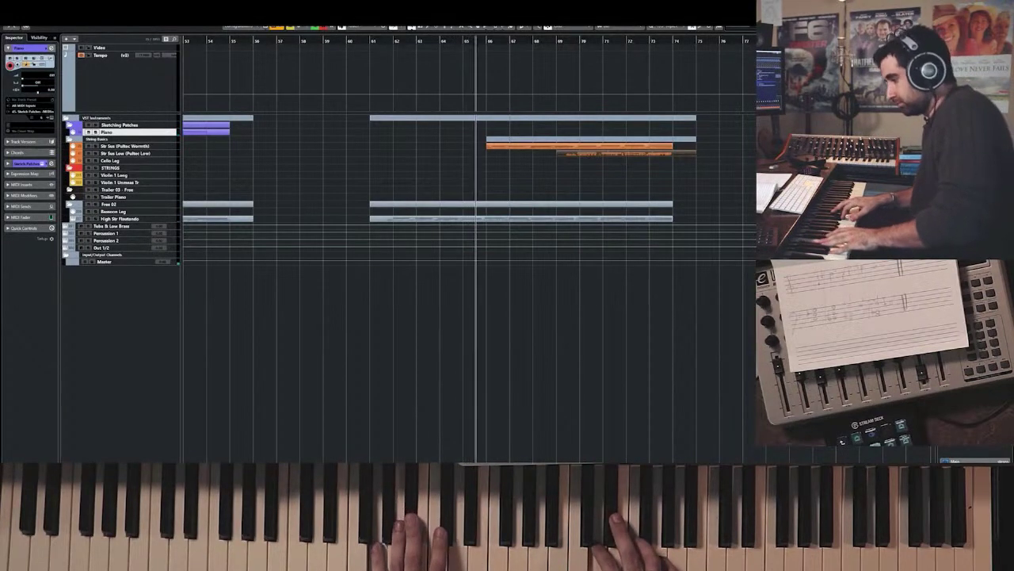
pyautogui.press('shift+KP_Multiply')
pyautogui.press('Down')
pyautogui.press('Down')
pyautogui.press('Down')
pyautogui.press('Down')
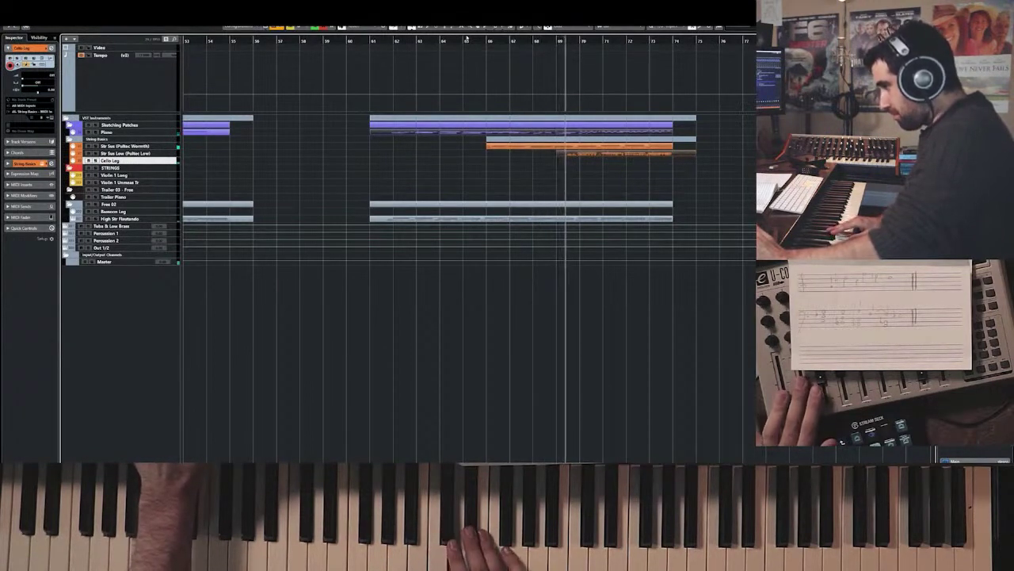
pyautogui.click(111, 132)
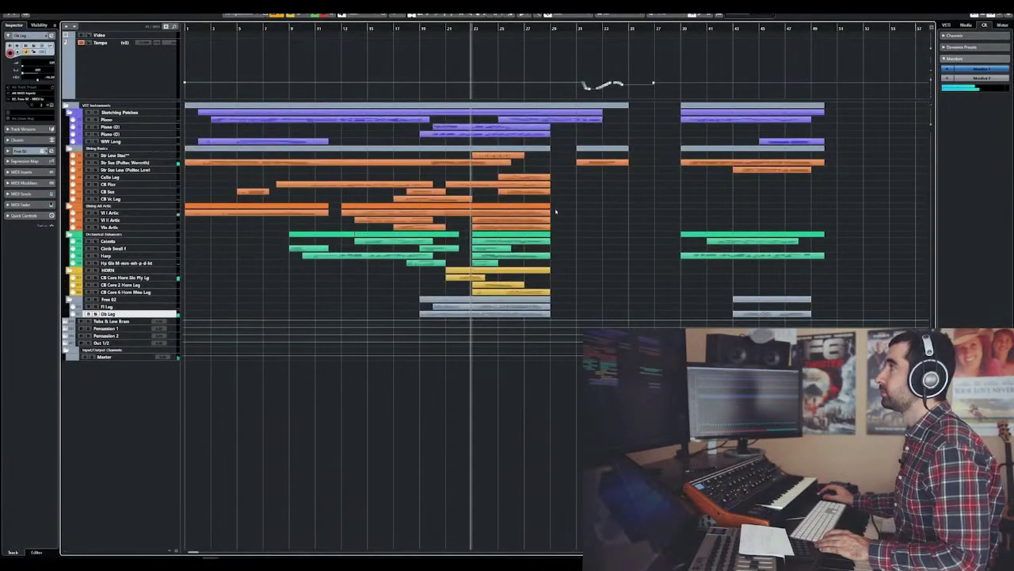
# Step: Examine the Vl I, Vl II and Vla Artic parts leading up to bar 29 in the note editor, alone and with the horn parts
pyautogui.moveTo(528, 224); pyautogui.dragTo(520, 231)
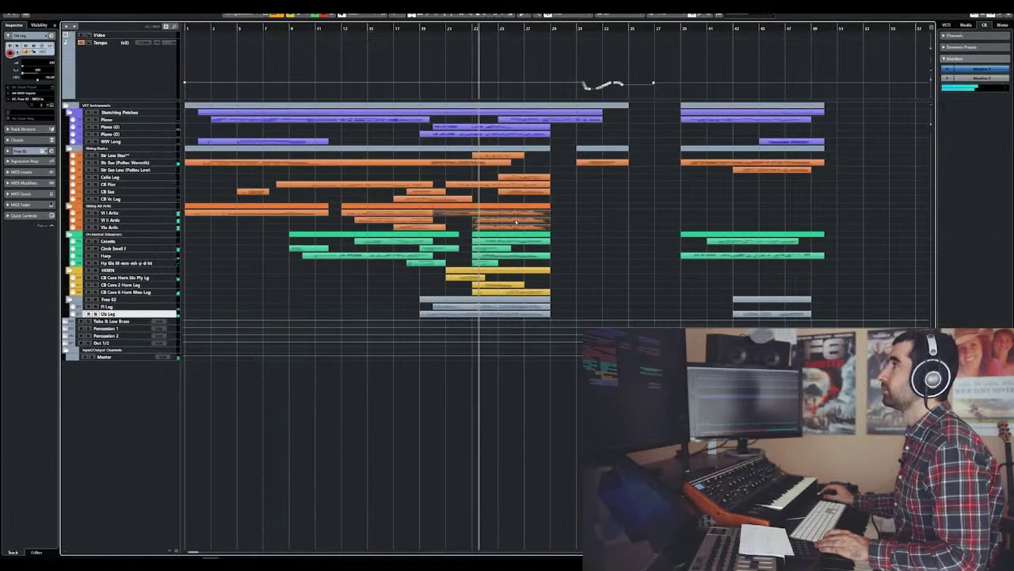
pyautogui.doubleClick(516, 222)
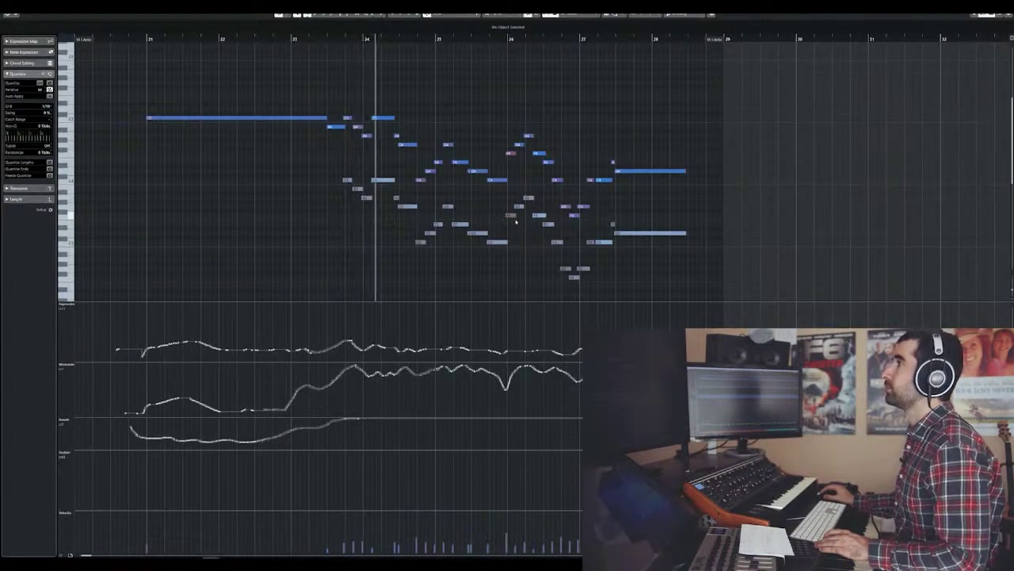
pyautogui.press('Escape')
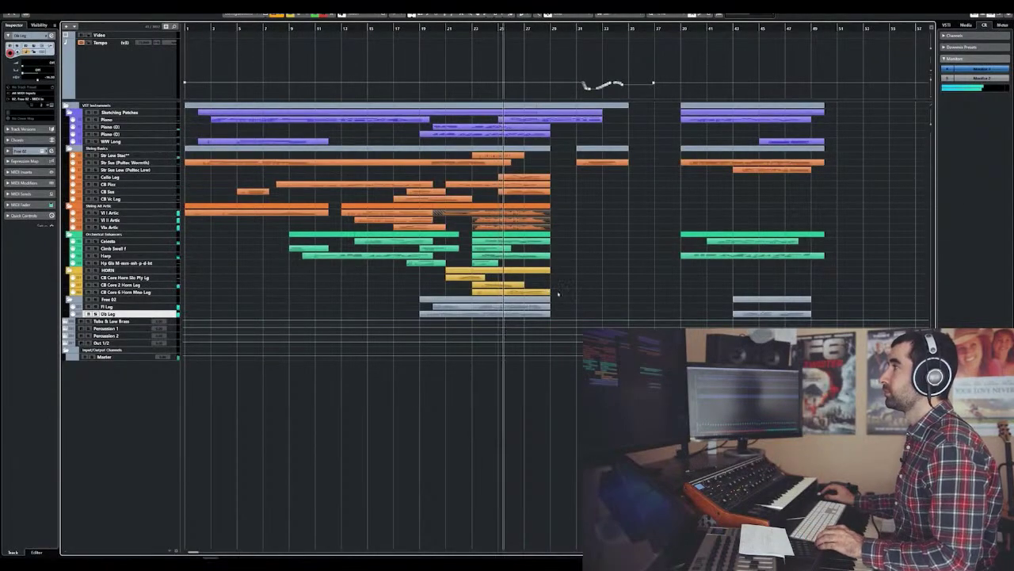
pyautogui.press('Return')
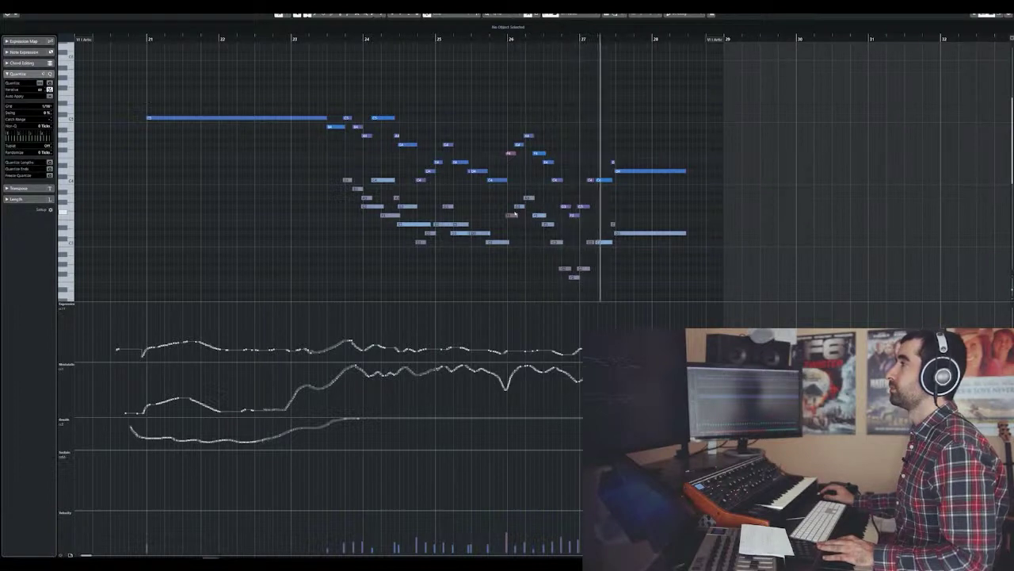
pyautogui.press('Escape')
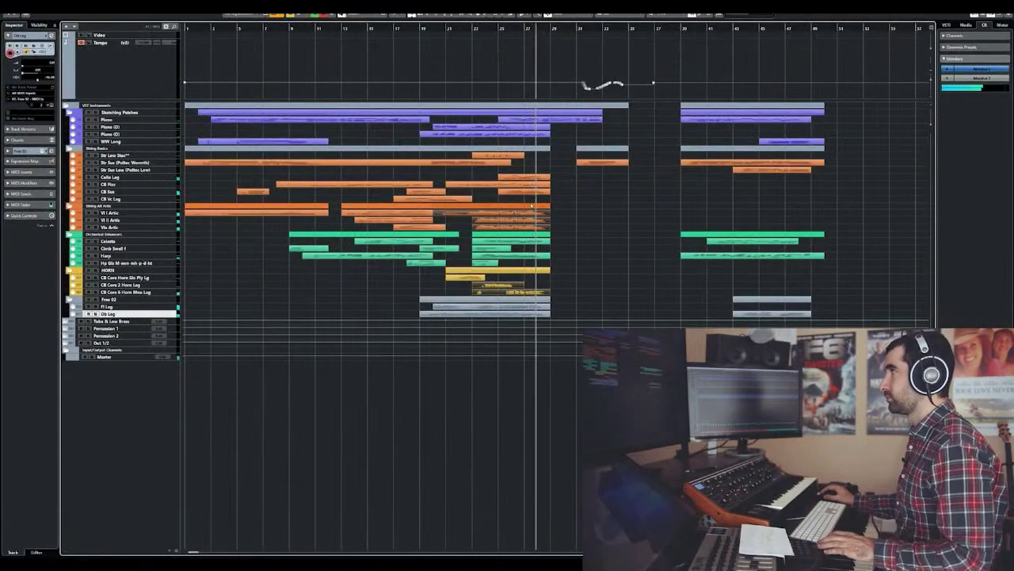
# Step: Examine the Str Sus (Pultec Warmth) part at bar 31 together with the later Piano part, and the first Piano part, in the note editor
pyautogui.click(601, 164)
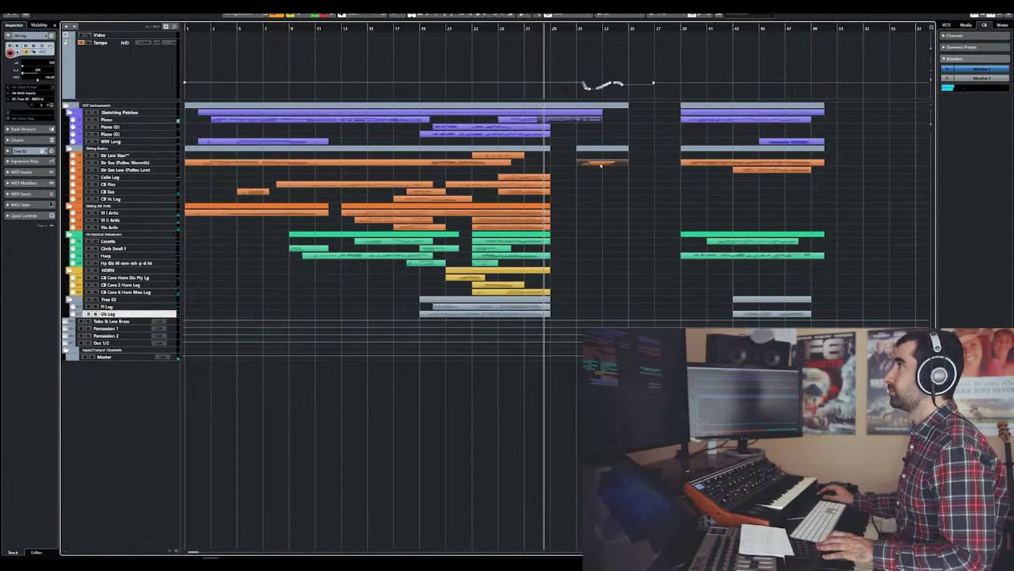
pyautogui.press('Return')
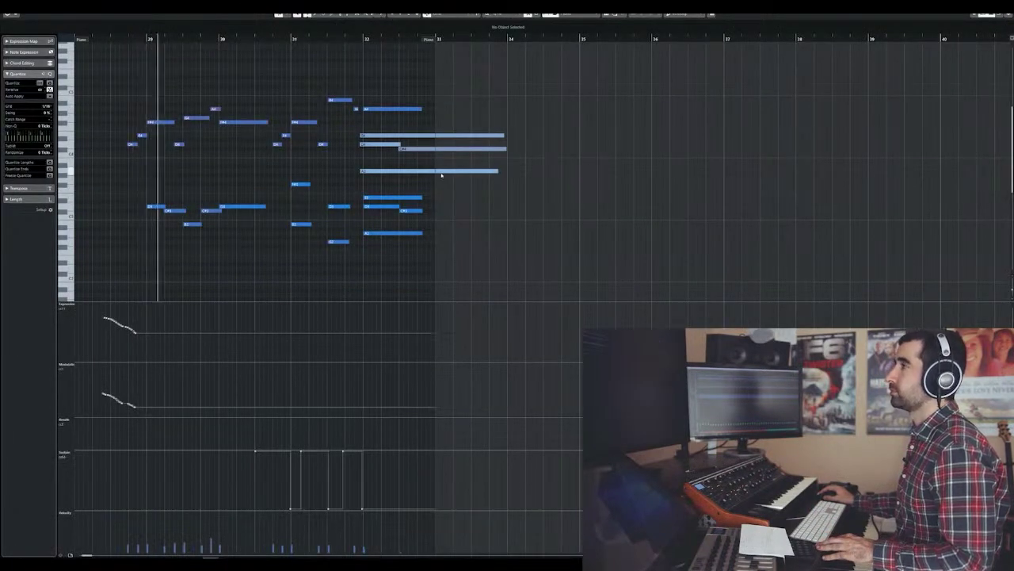
pyautogui.press('Escape')
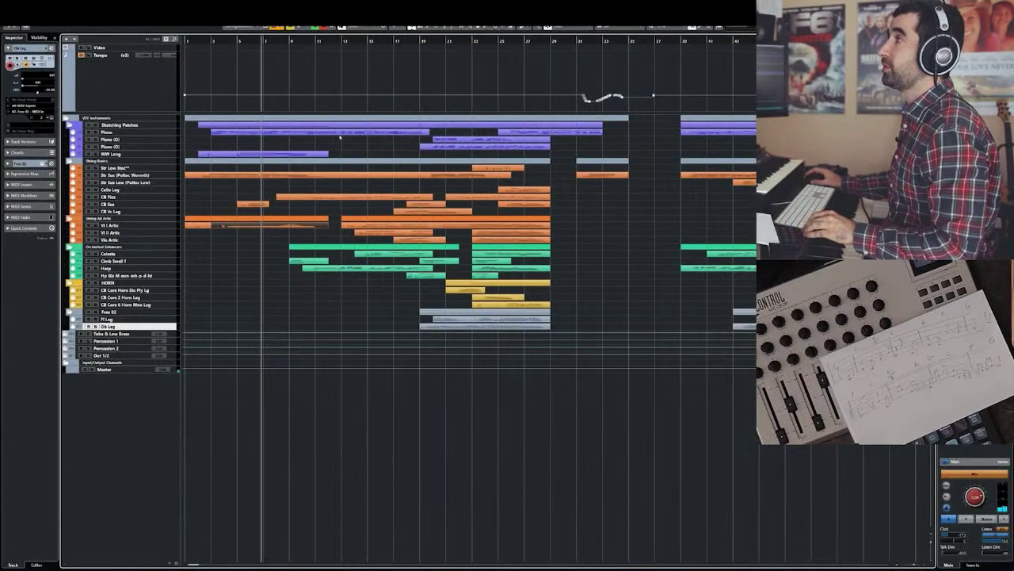
pyautogui.click(339, 135)
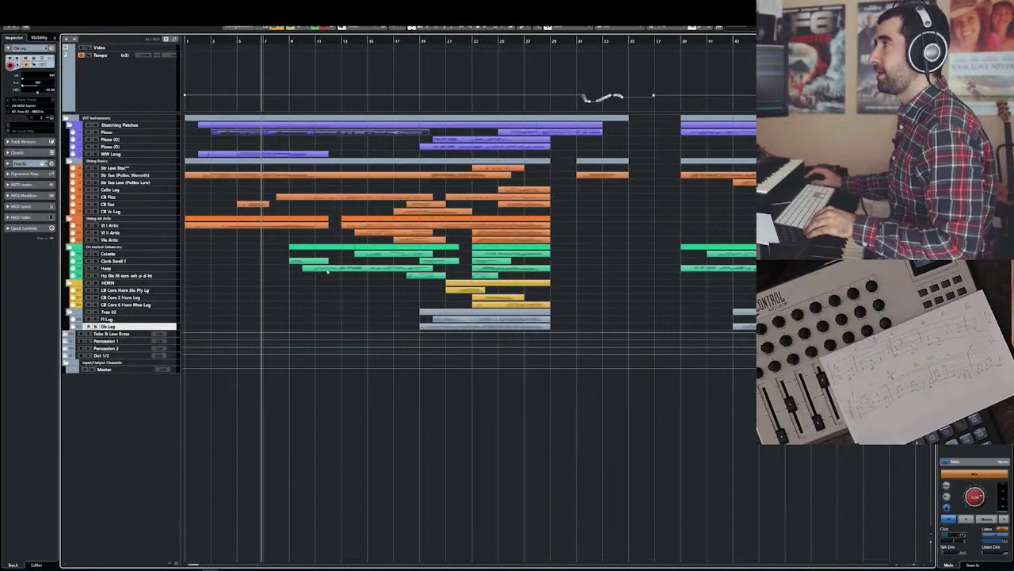
pyautogui.hotkey('ctrl', 'e')
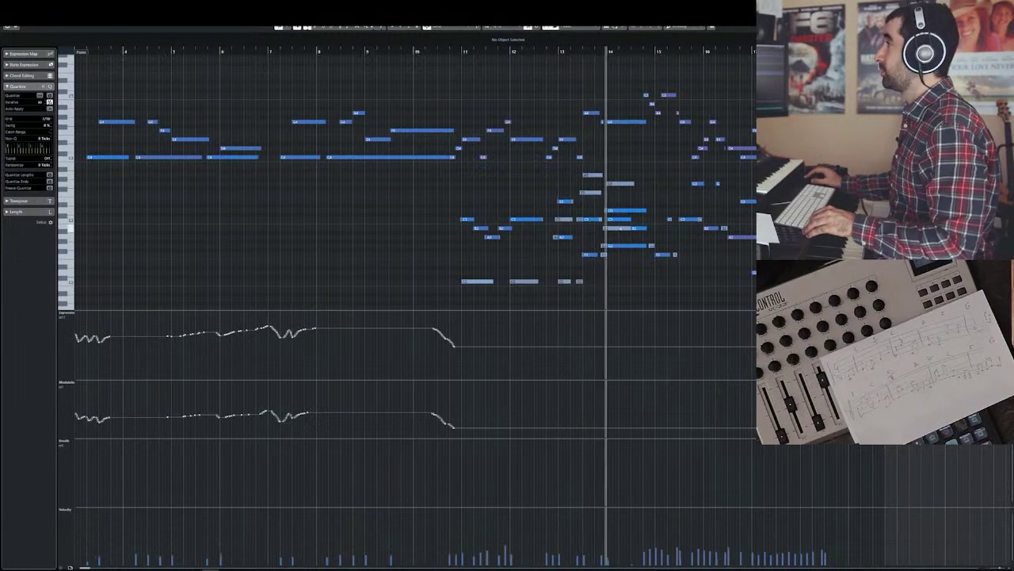
# Step: Examine the Celesta part between bars 14 and 20 with its controller curves in the note editor
pyautogui.press('Escape')
pyautogui.press('g')
pyautogui.press('g')
pyautogui.press('g')
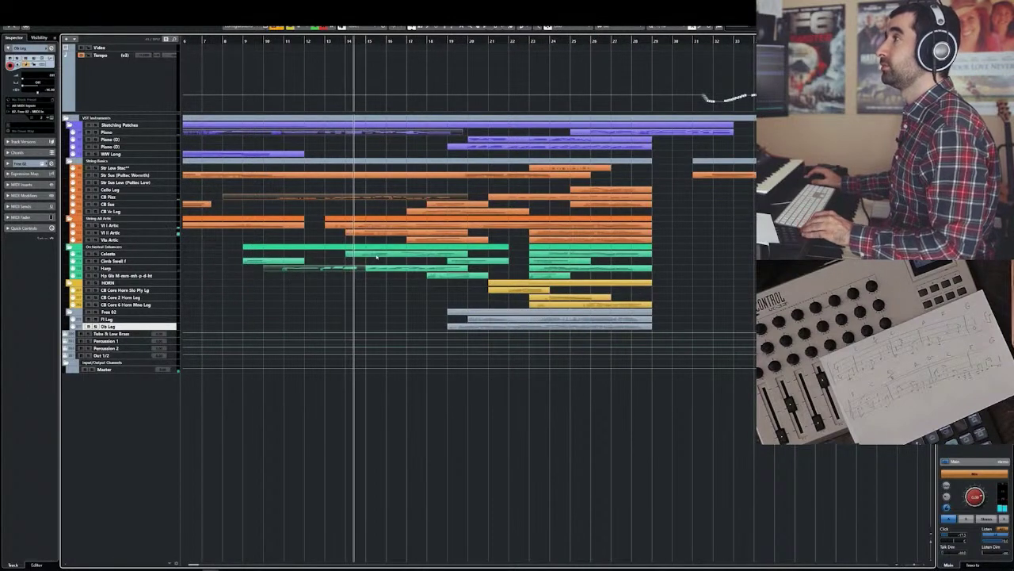
pyautogui.doubleClick(376, 257)
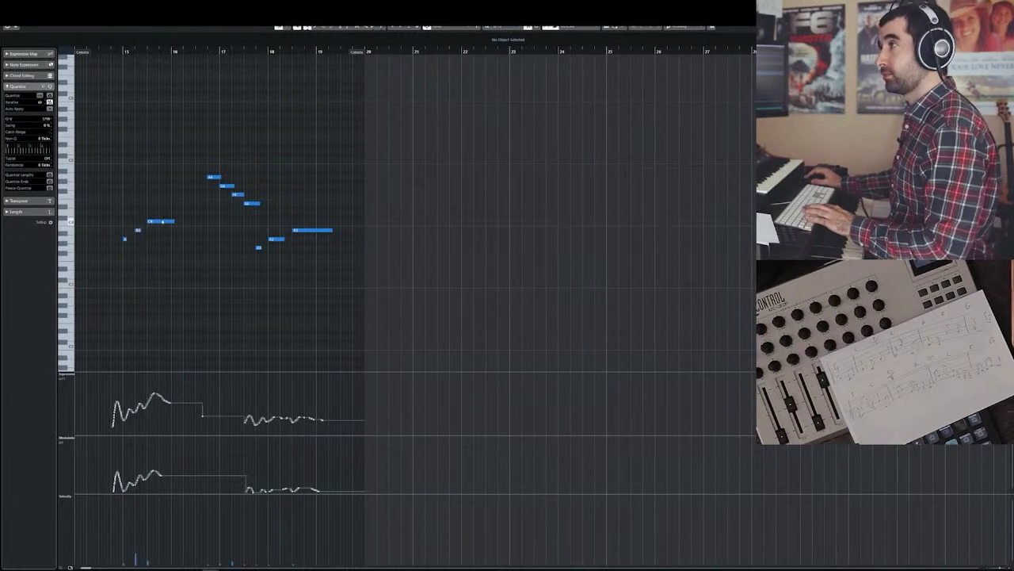
pyautogui.press('Escape')
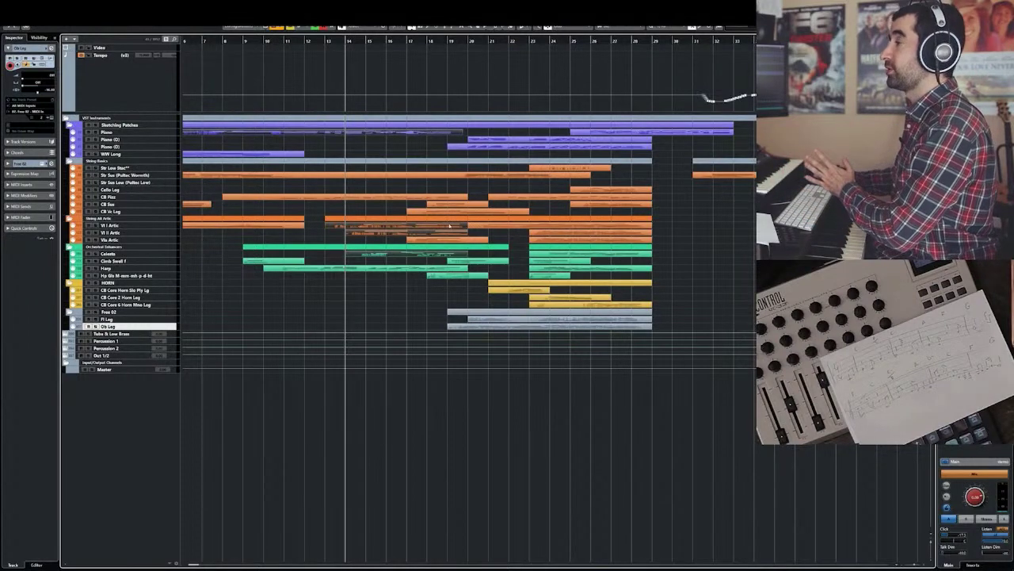
# Step: Examine the Piano, CB Pizz, Celesta and Harp parts together around bars 15 to 18 in the note editor during playback
pyautogui.click(384, 270)
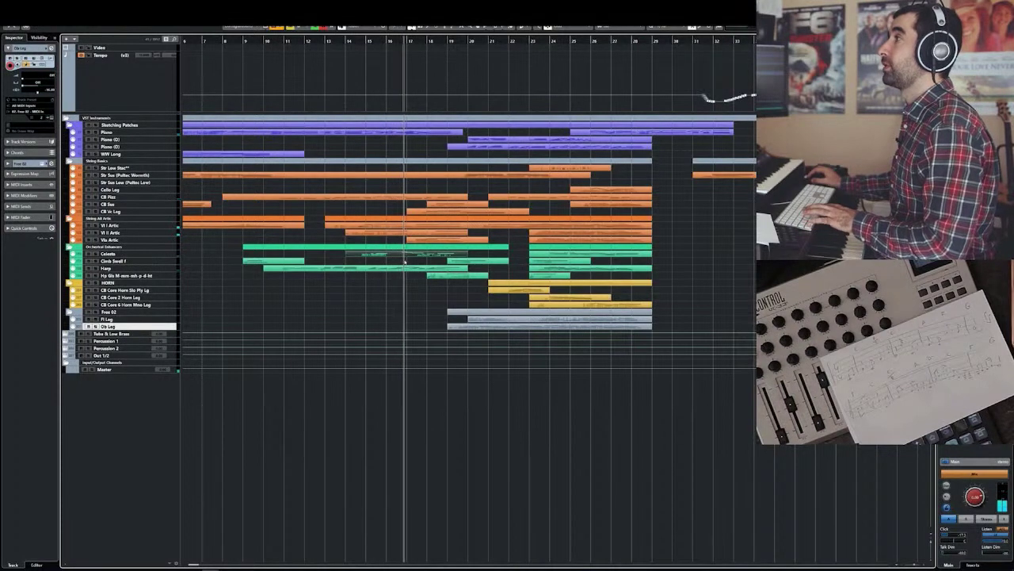
pyautogui.hotkey('ctrl', 'e')
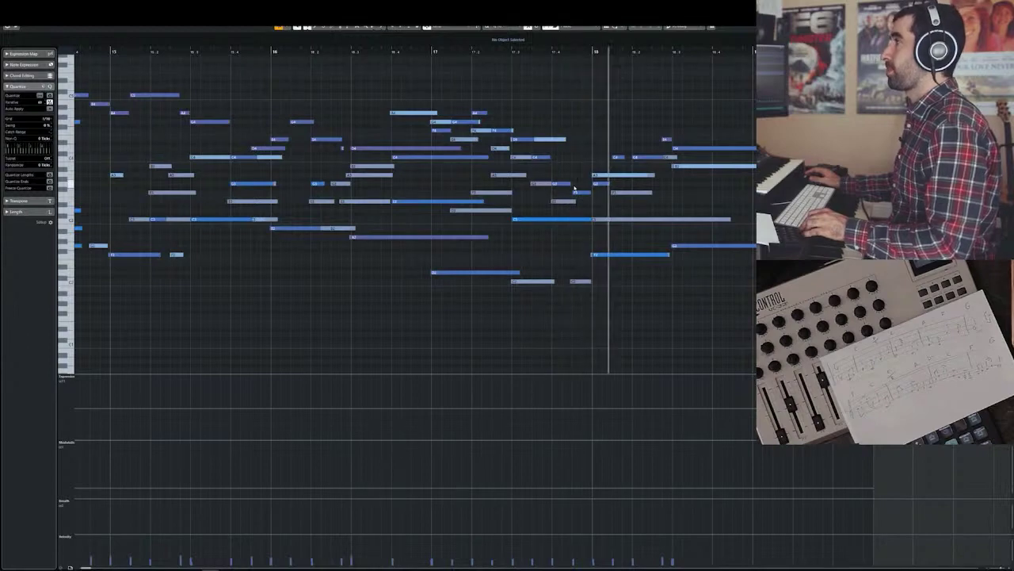
pyautogui.hotkey('ctrl', 'e')
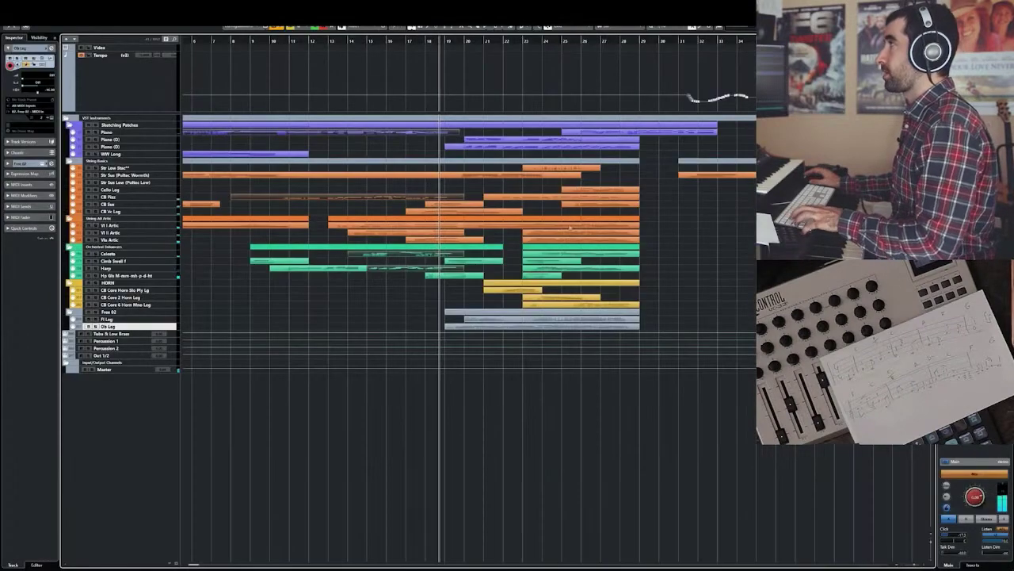
# Step: Examine the Ob Leg part from bar 19 with its expression and modulation curves in the note editor
pyautogui.doubleClick(483, 325)
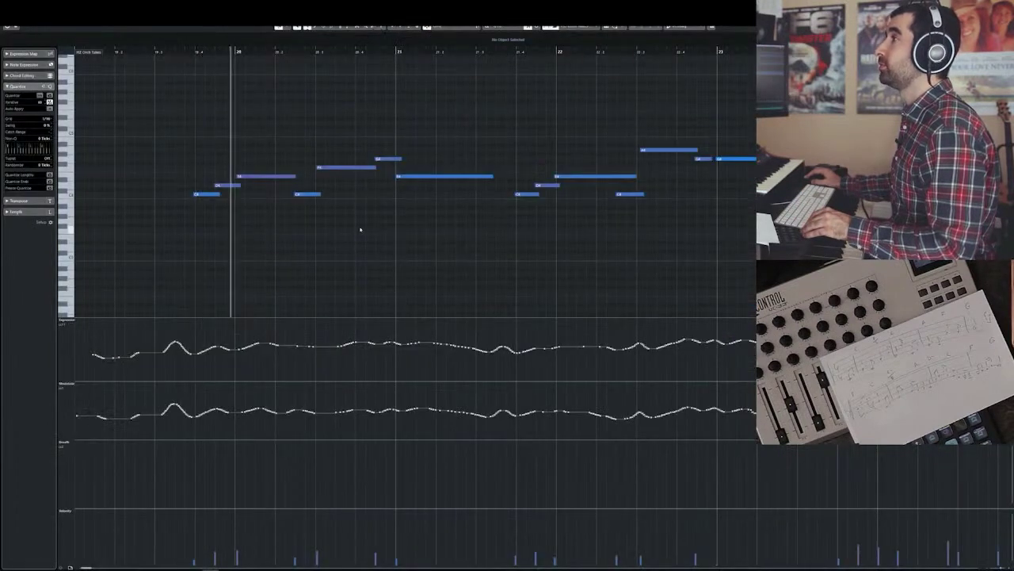
pyautogui.scroll(-2, 333, 224)
pyautogui.hotkey('ctrl', 'e')
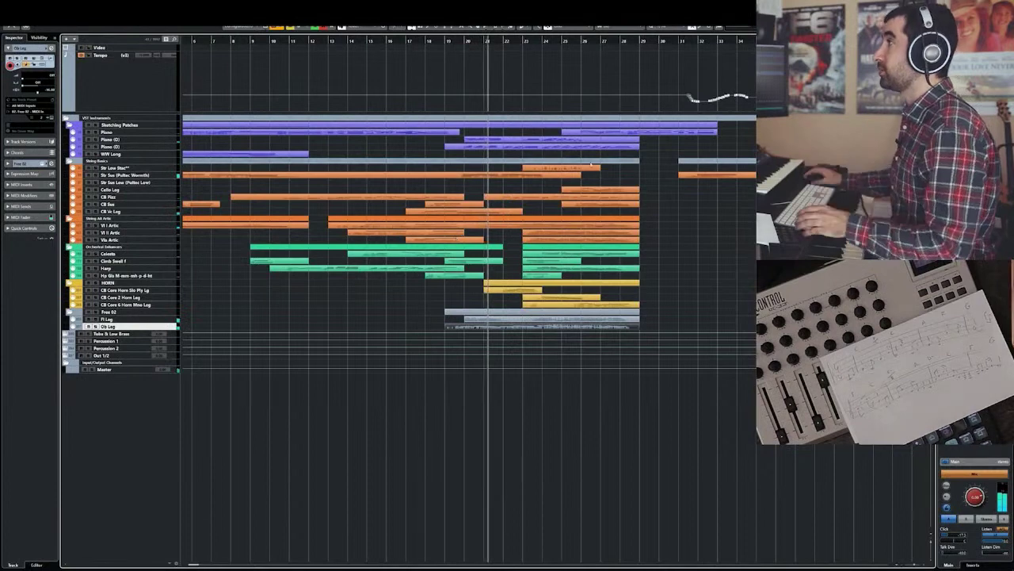
# Step: Play the arrangement from bar 16 and examine the CB Vc Leg parts from bar 17 on in the note editor
pyautogui.press('space')
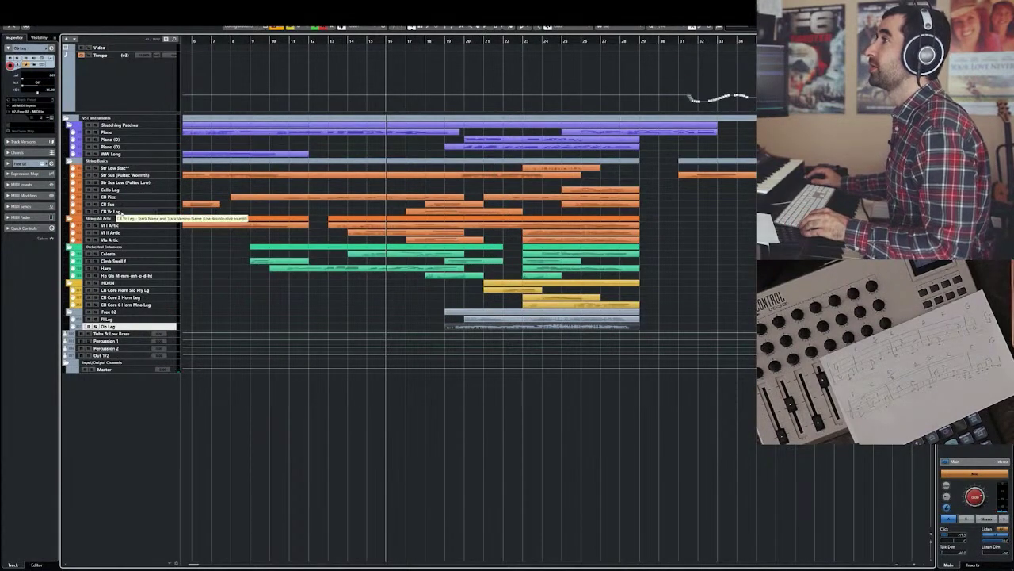
pyautogui.doubleClick(436, 212)
pyautogui.press('space')
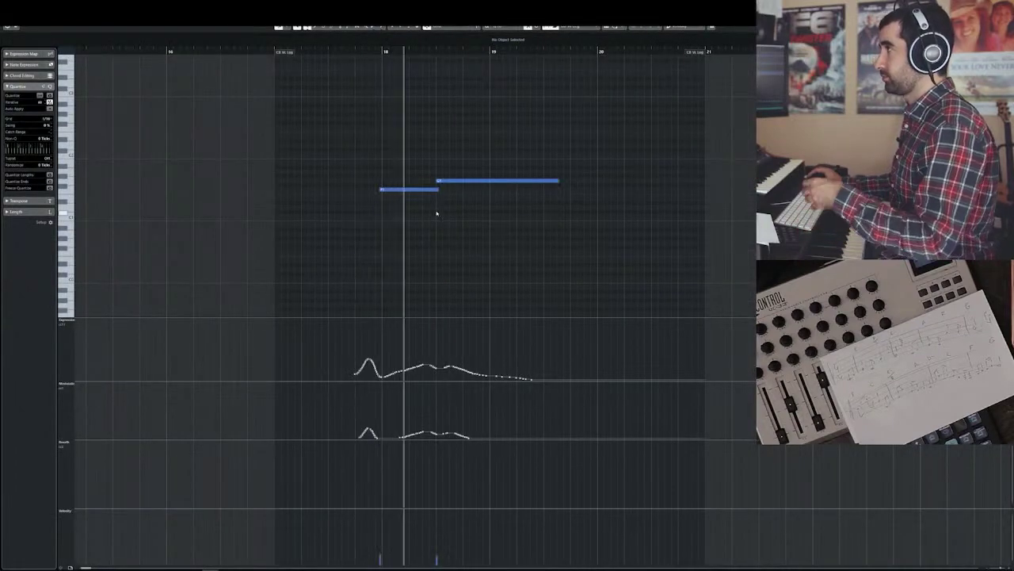
pyautogui.hotkey('ctrl', 'e')
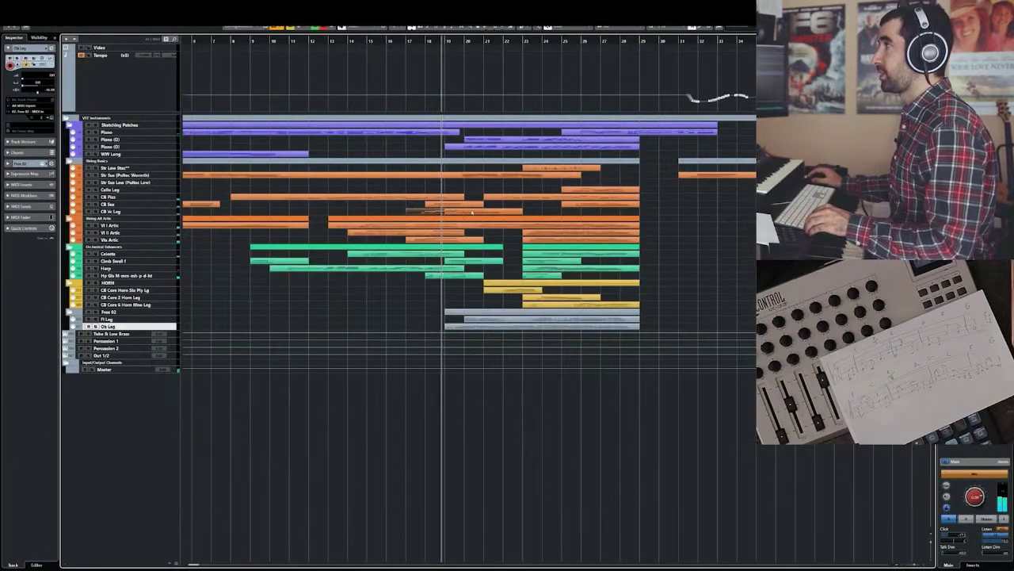
pyautogui.doubleClick(453, 212)
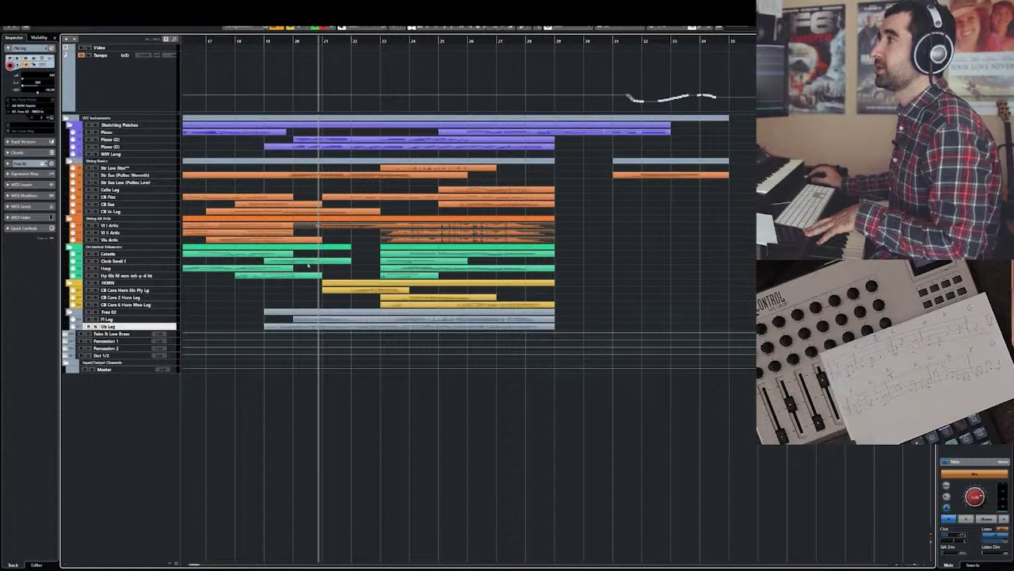
# Step: Examine the harp glissando part at bar 23 and the Celesta part leading up to bar 29 in the note editor during playback
pyautogui.click(397, 261)
pyautogui.press('space')
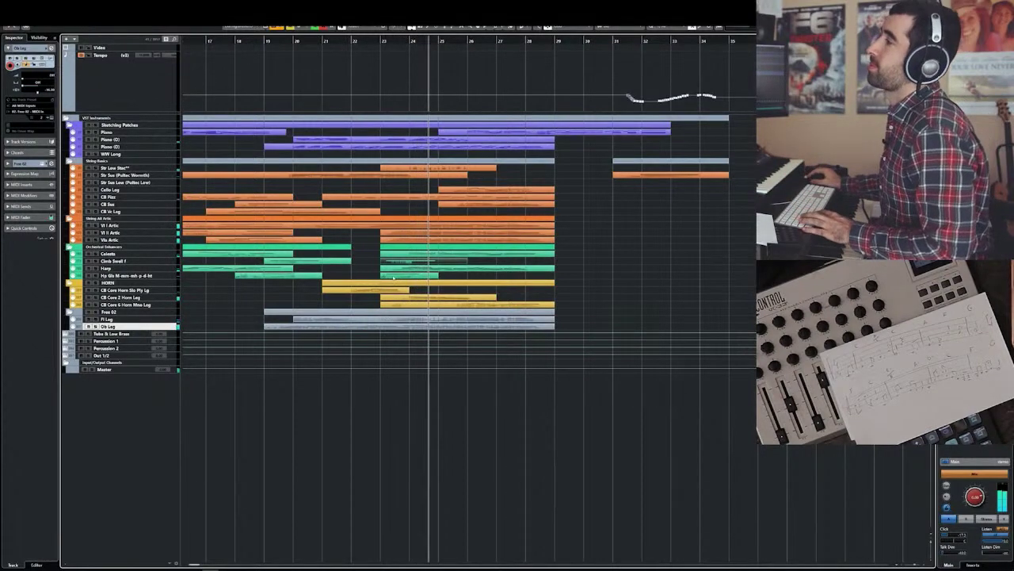
pyautogui.doubleClick(393, 278)
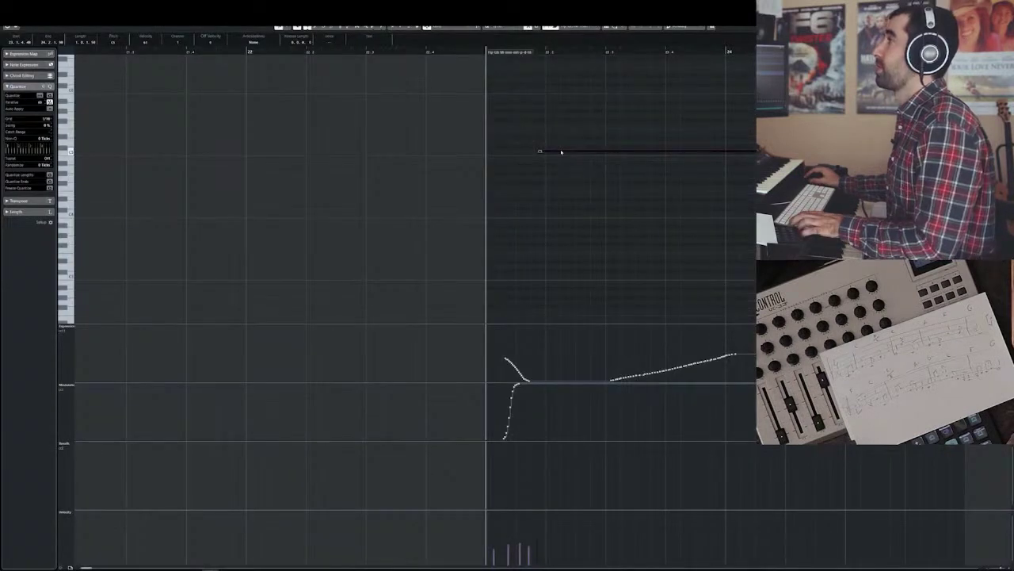
pyautogui.press('Escape')
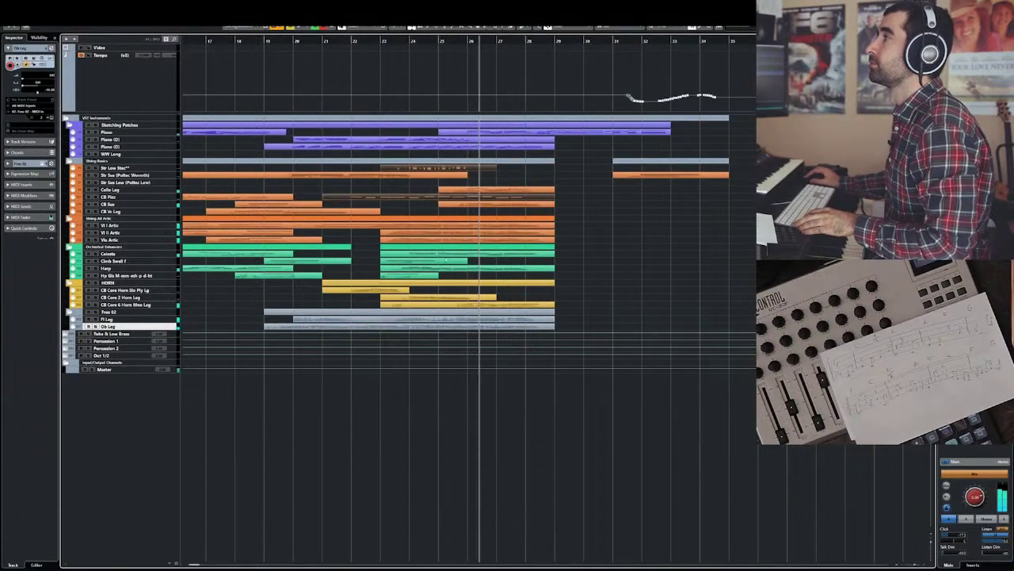
pyautogui.press('Return')
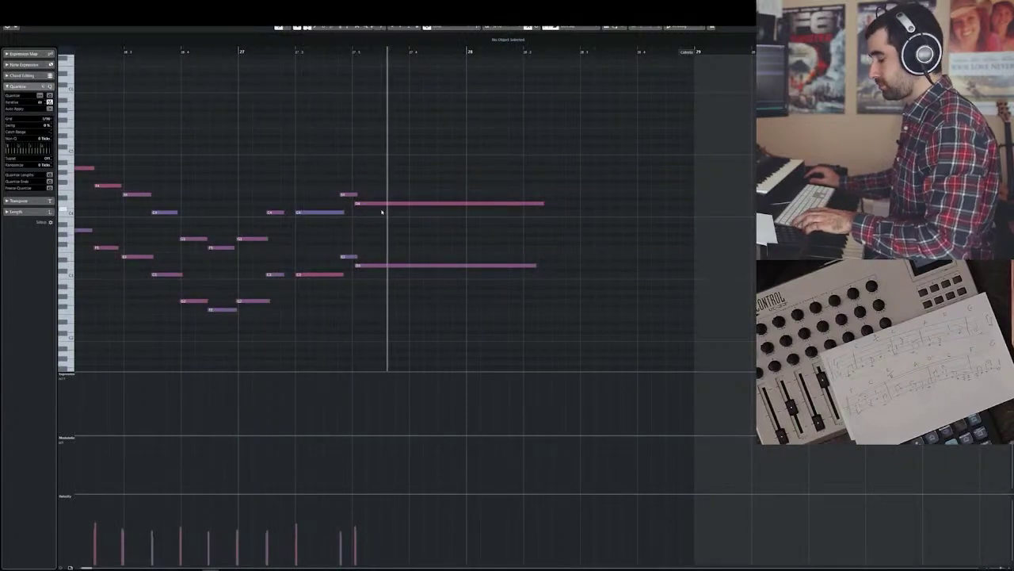
pyautogui.press('Return')
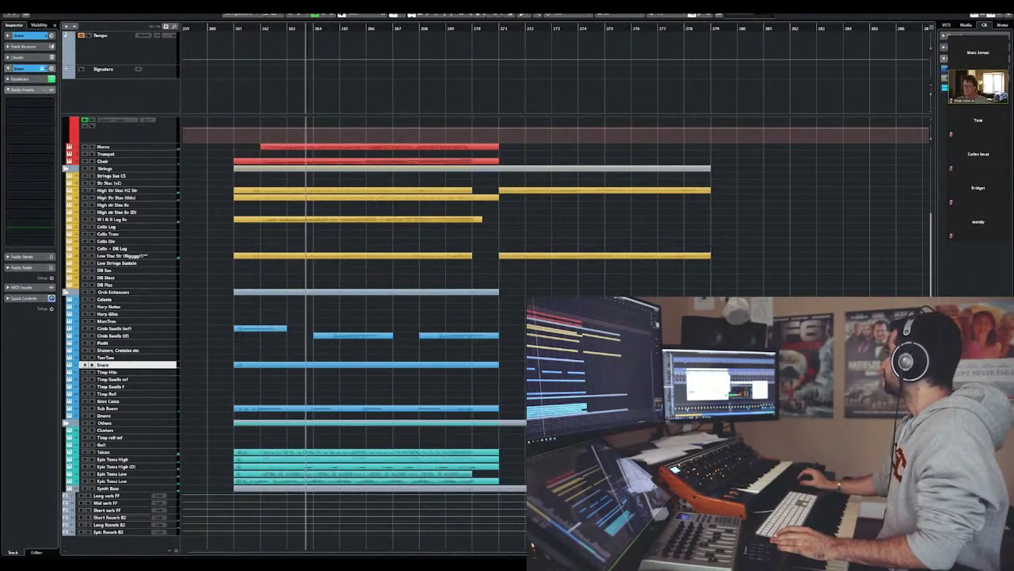
# Step: Examine the staccato string parts from bar 361 on in the note editor, starting with High Str Stac HZ Str and High Str Stac (thin)
pyautogui.moveTo(321, 187); pyautogui.dragTo(328, 196)
pyautogui.doubleClick(329, 197)
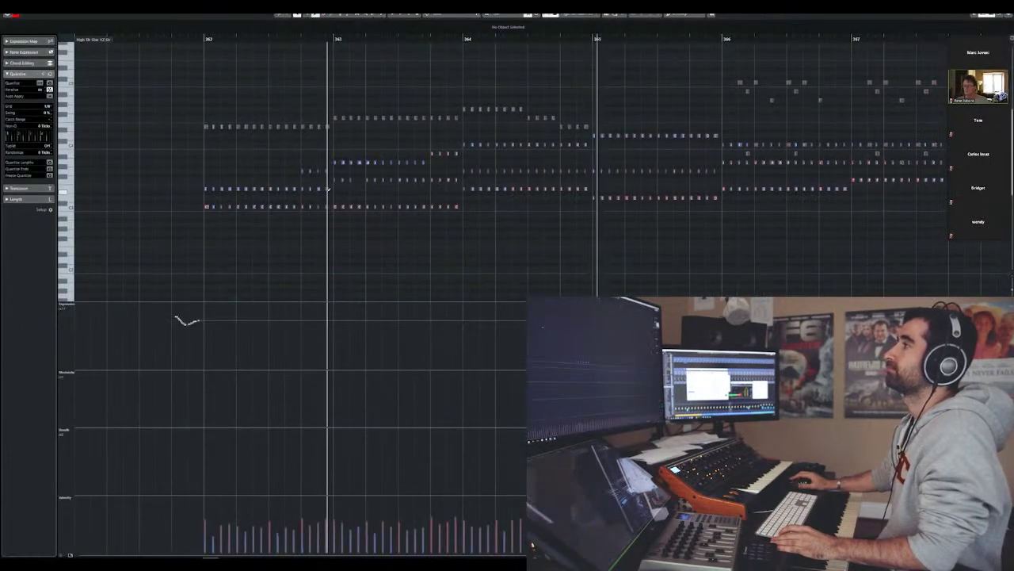
pyautogui.hscroll(3, 256, 321)
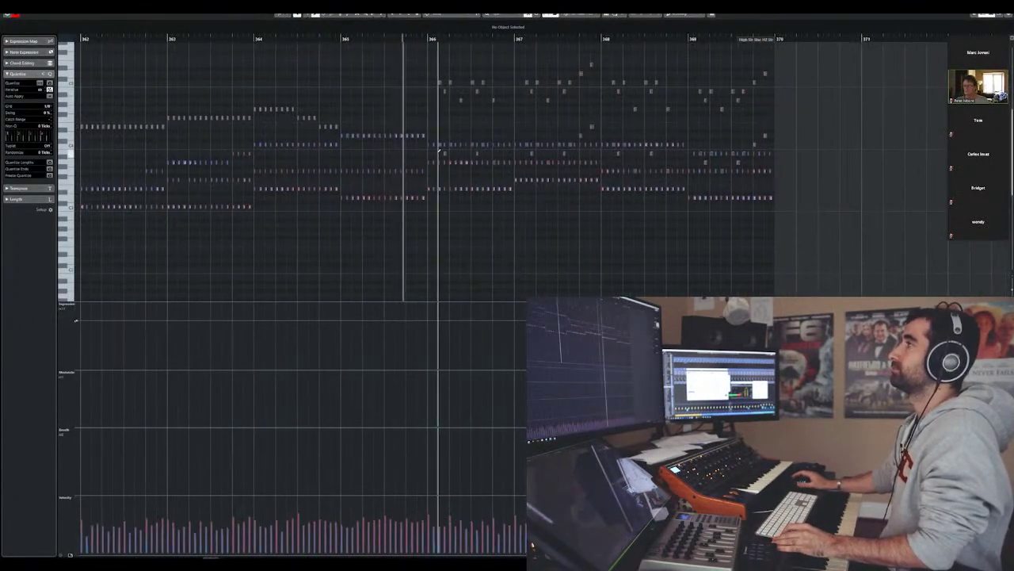
pyautogui.press('Escape')
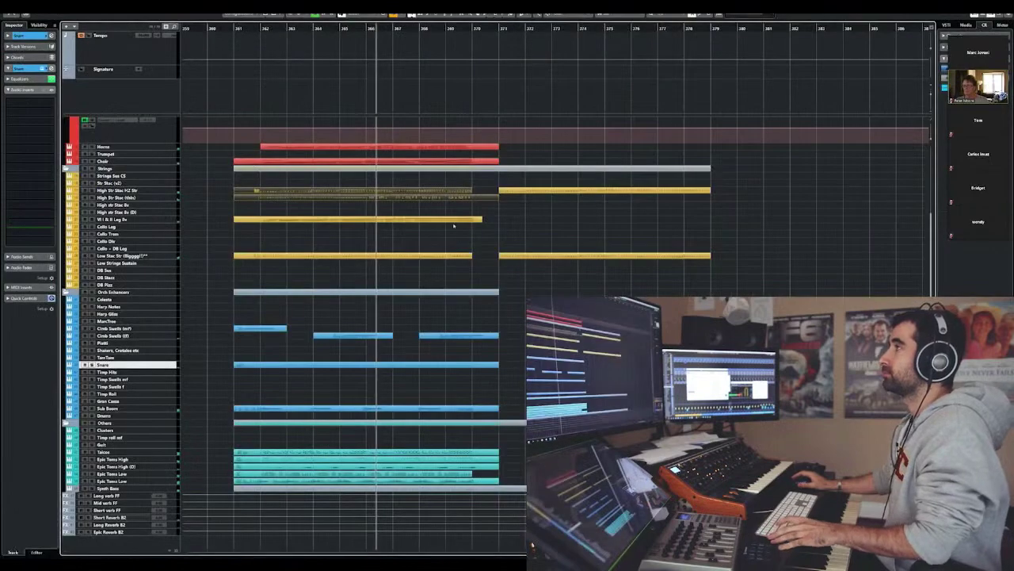
pyautogui.scroll(3, 429, 148)
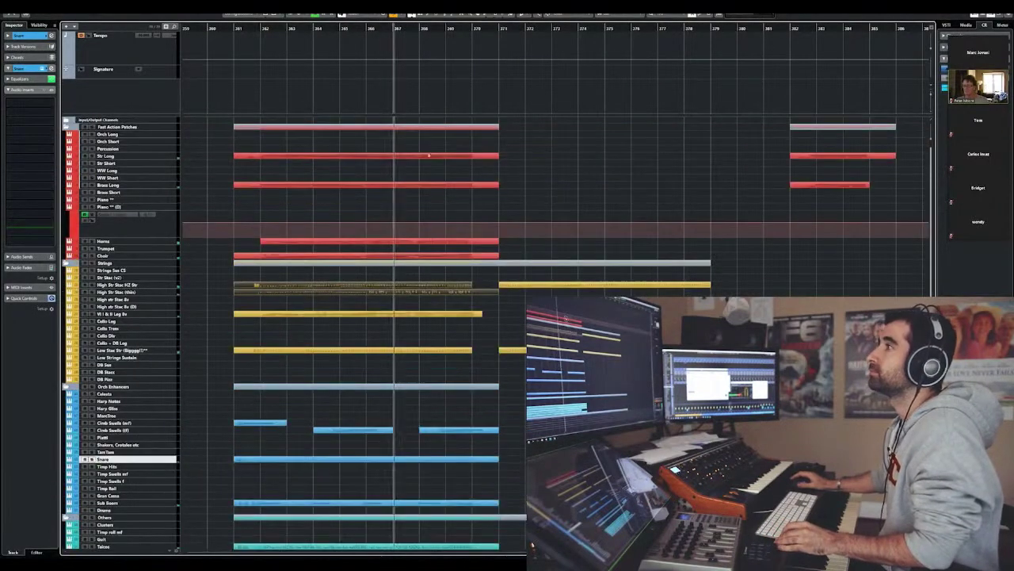
pyautogui.press('Return')
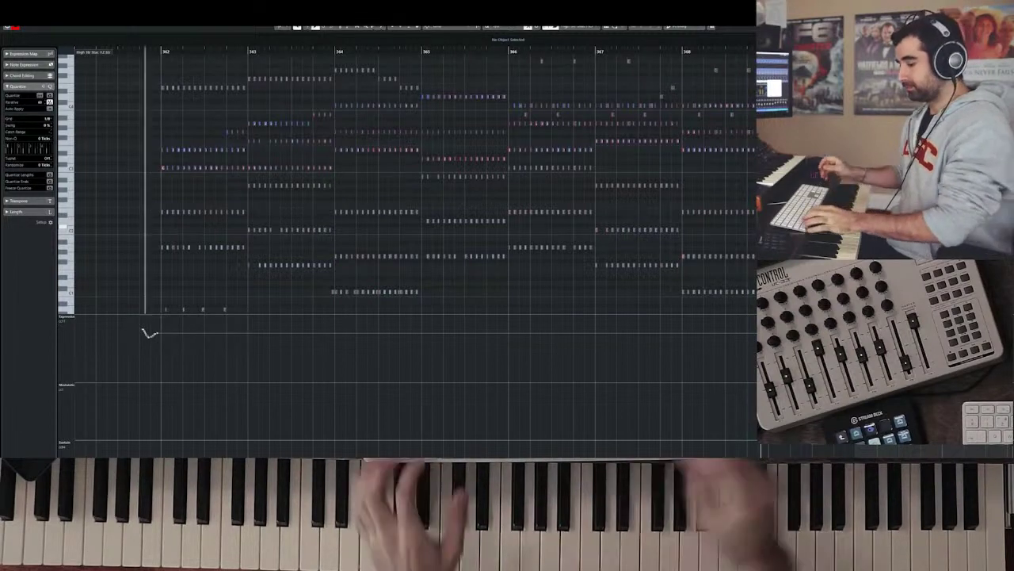
pyautogui.press('Escape')
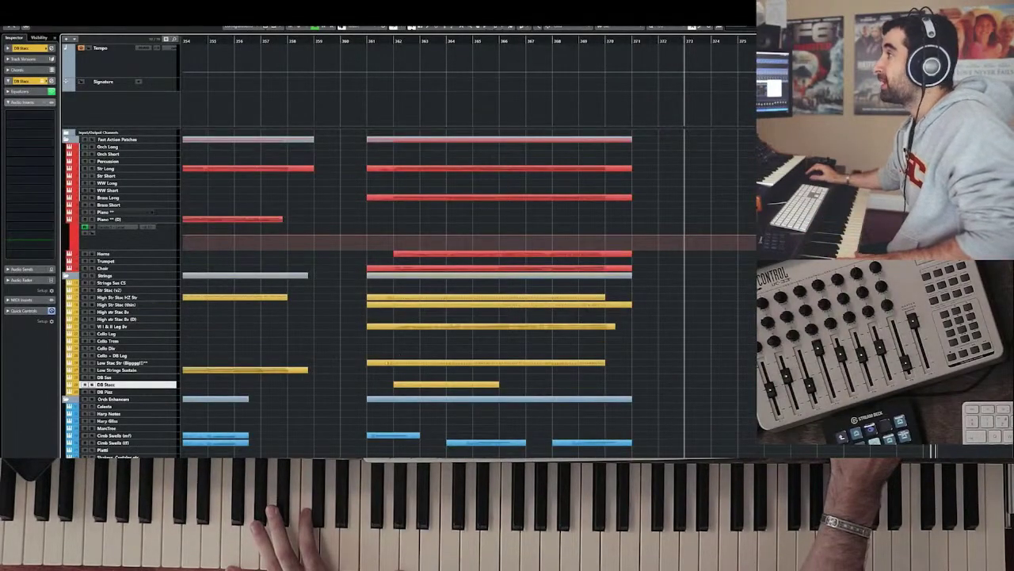
# Step: Make the Low Stac Str track active and examine the high staccato string part starting at bar 374 in the note editor
pyautogui.click(158, 364)
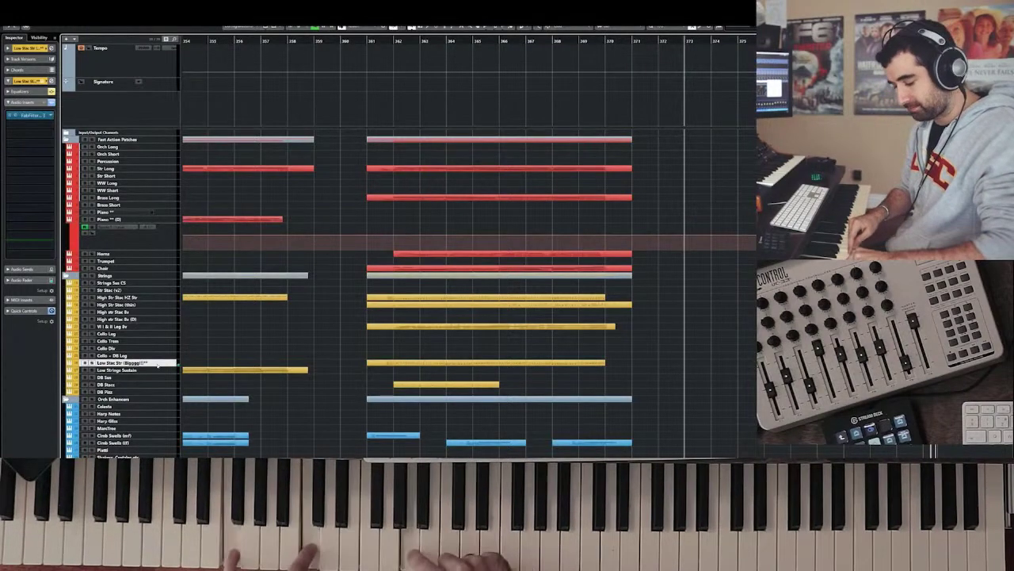
pyautogui.hotkey('alt', 's')
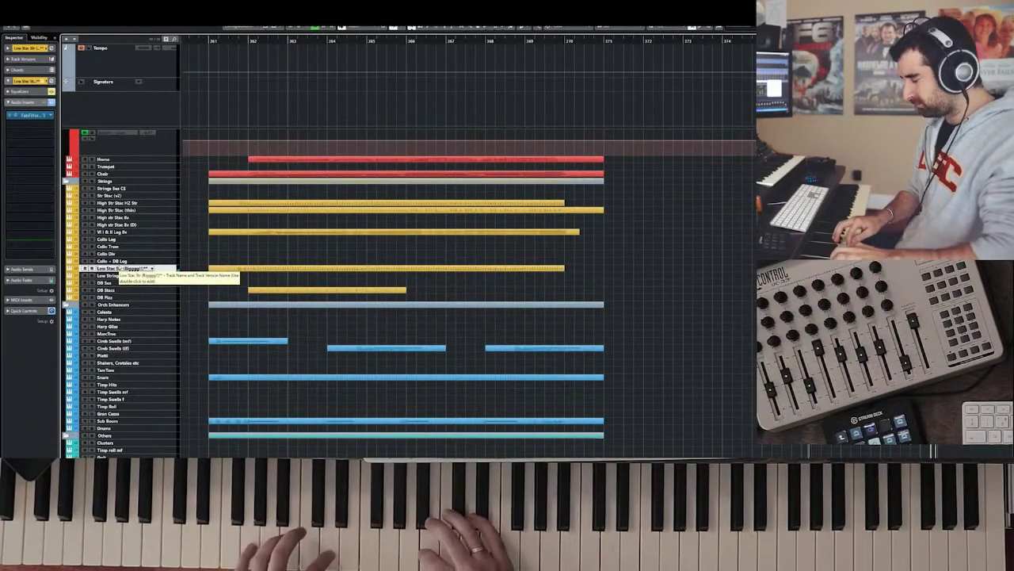
pyautogui.hotkey('shift', 'f')
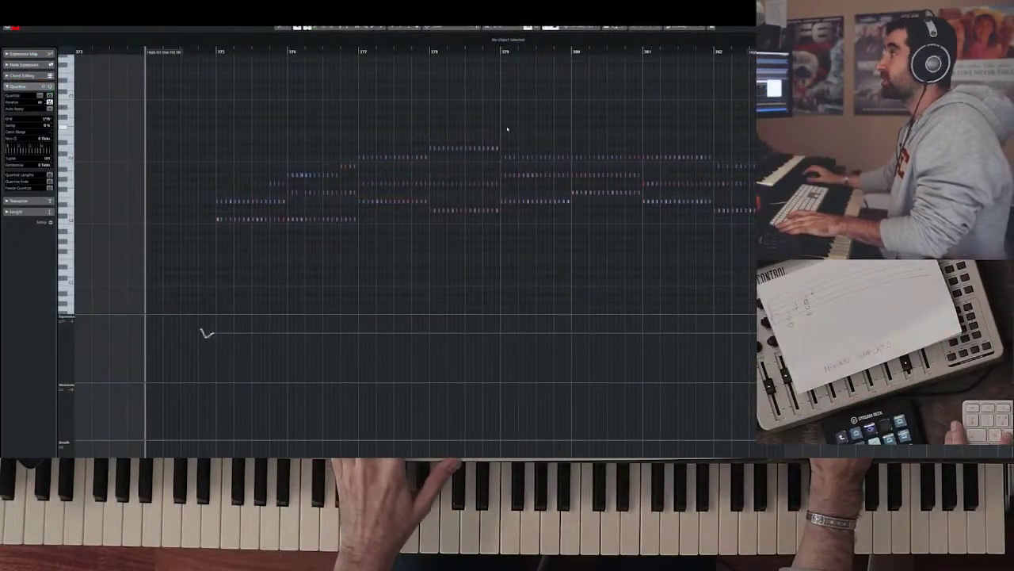
pyautogui.press('Escape')
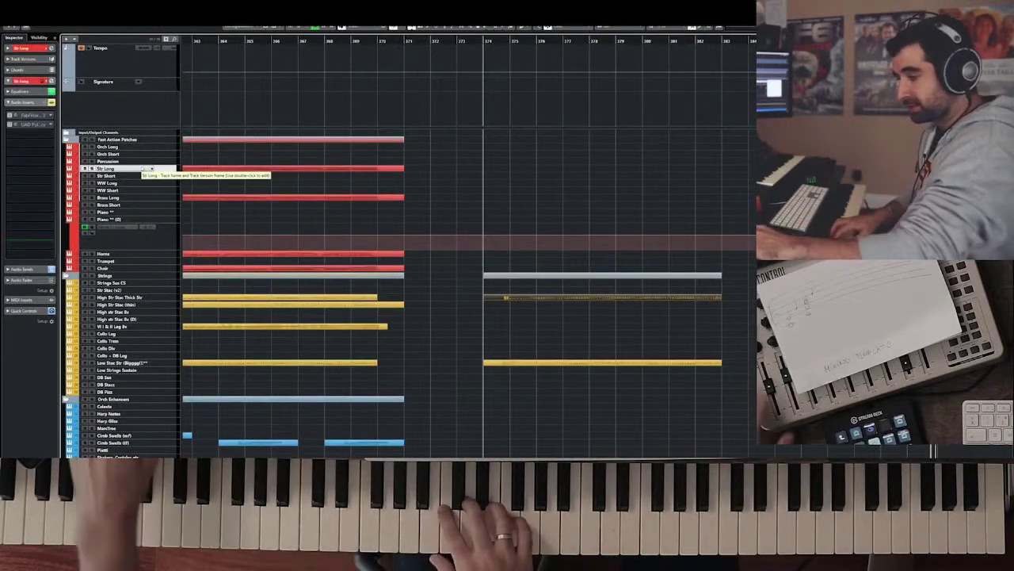
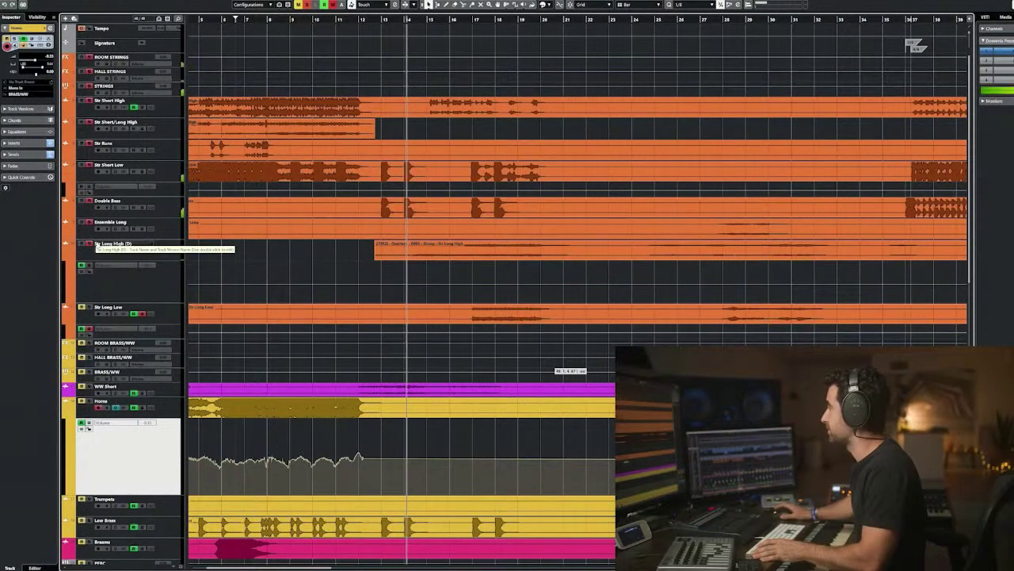
# Step: Enlarge the volume automation lane of the Str Long High (D) track and play its passage from about bar 13
pyautogui.click(107, 243)
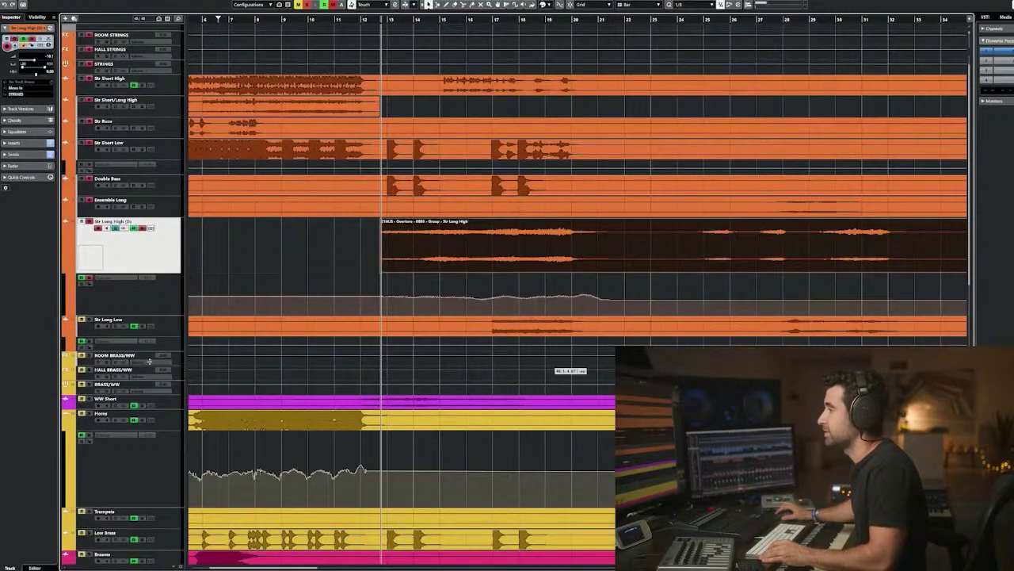
pyautogui.moveTo(170, 314); pyautogui.dragTo(170, 391)
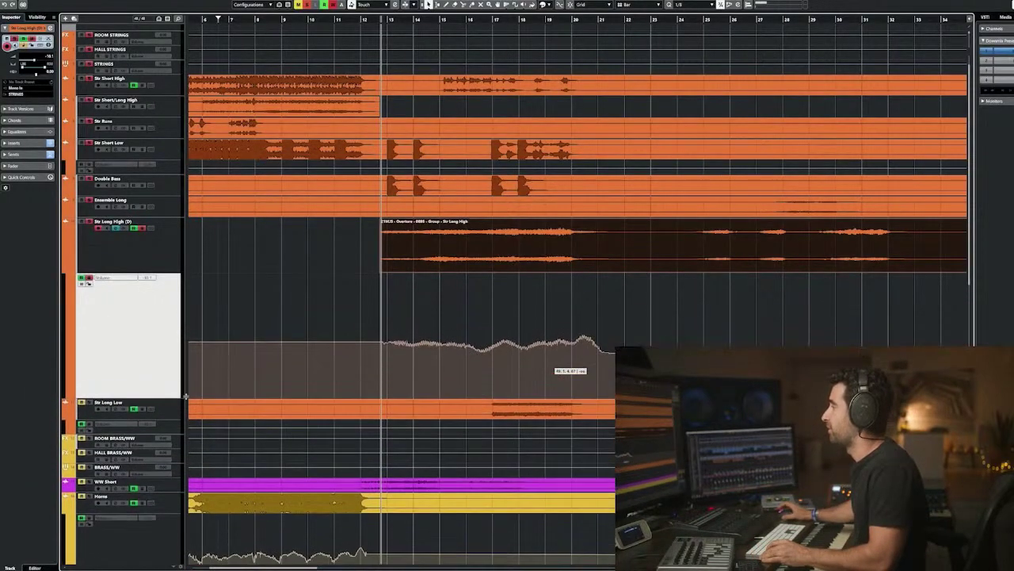
pyautogui.scroll(4, 537, 292)
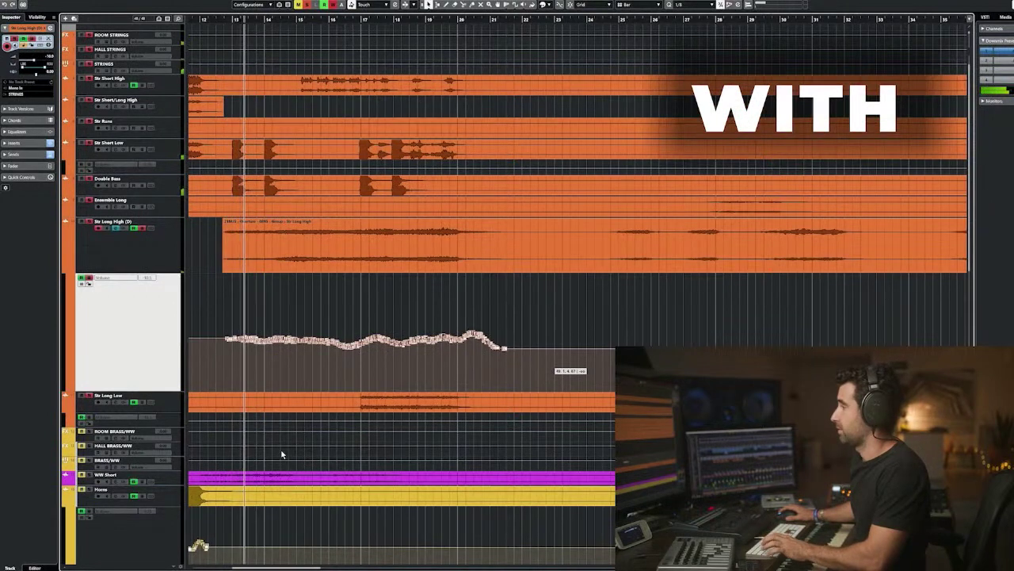
pyautogui.press('space')
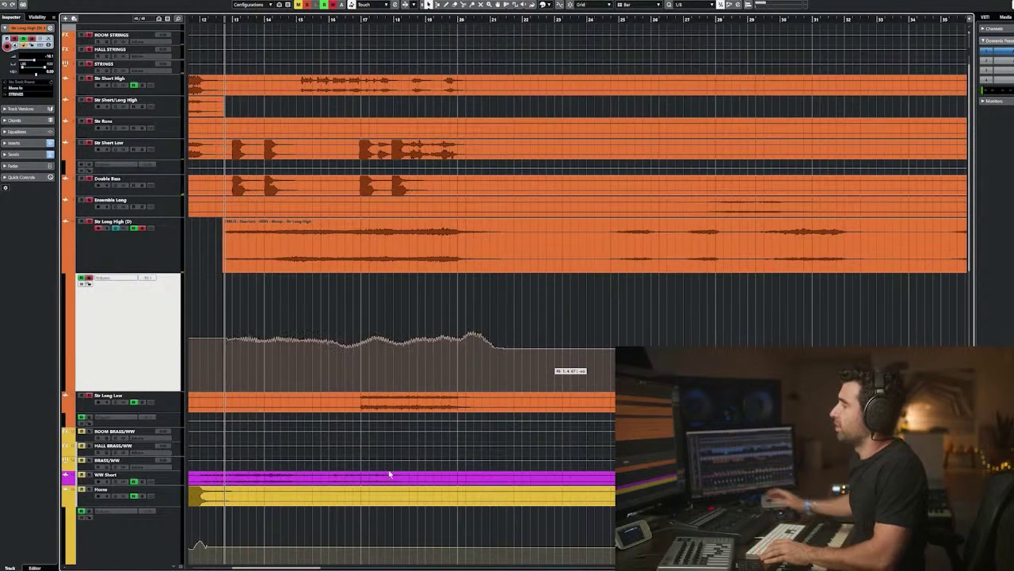
# Step: Clear the volume automation curve of the Str Long High (D) track and make that track active
pyautogui.click(361, 330)
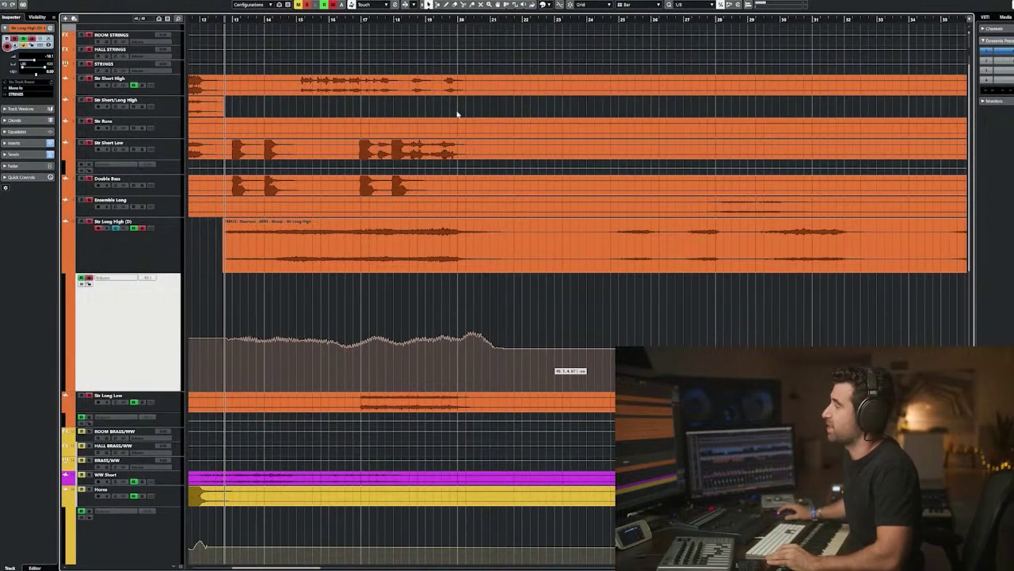
pyautogui.click(258, 287)
pyautogui.click(310, 267)
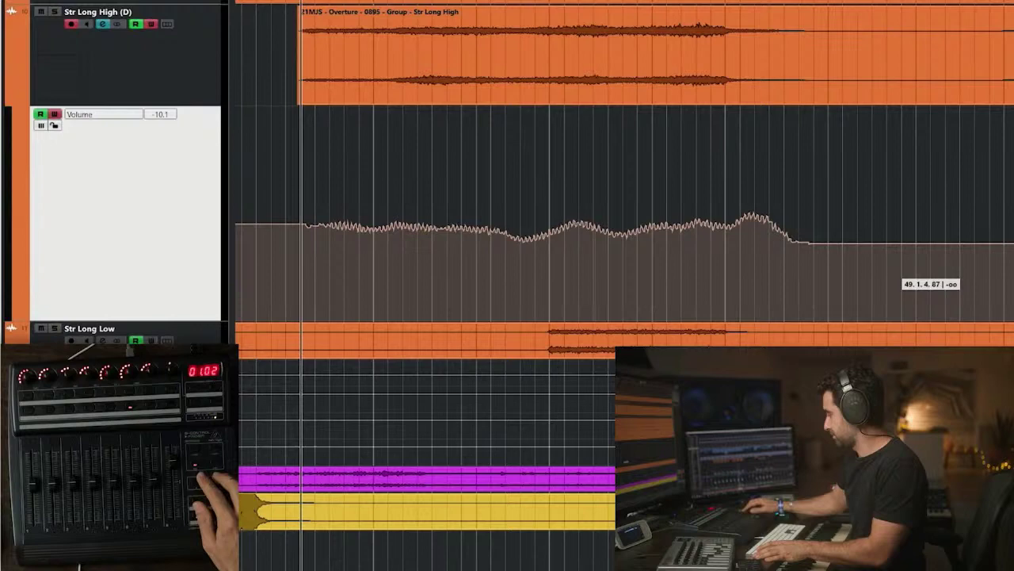
pyautogui.click(132, 55)
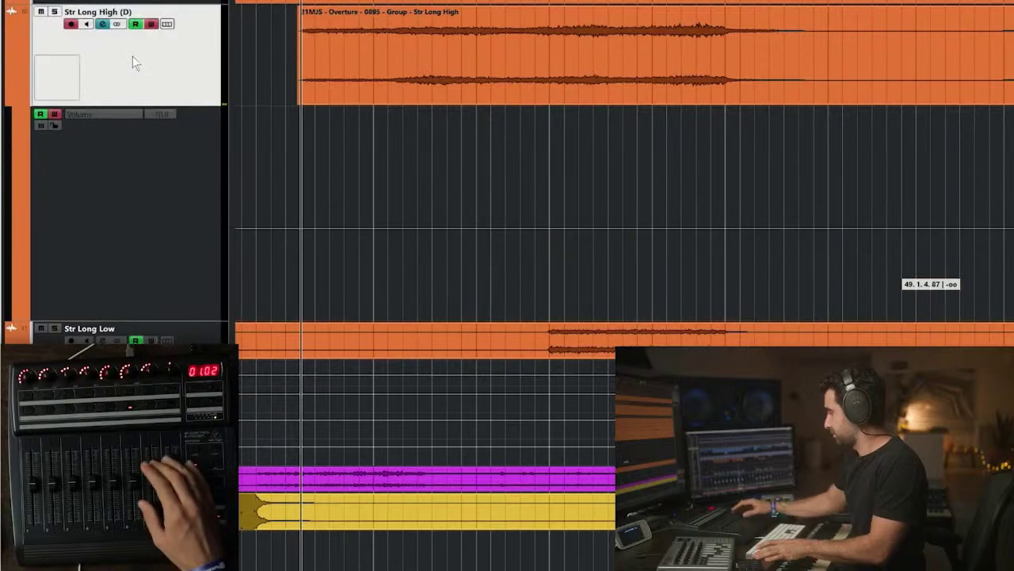
# Step: Record a fluctuating volume automation ride across the Str Long High (D) passage, fading down at the phrase's end, and stop playback
pyautogui.scroll(-1, 133, 56)
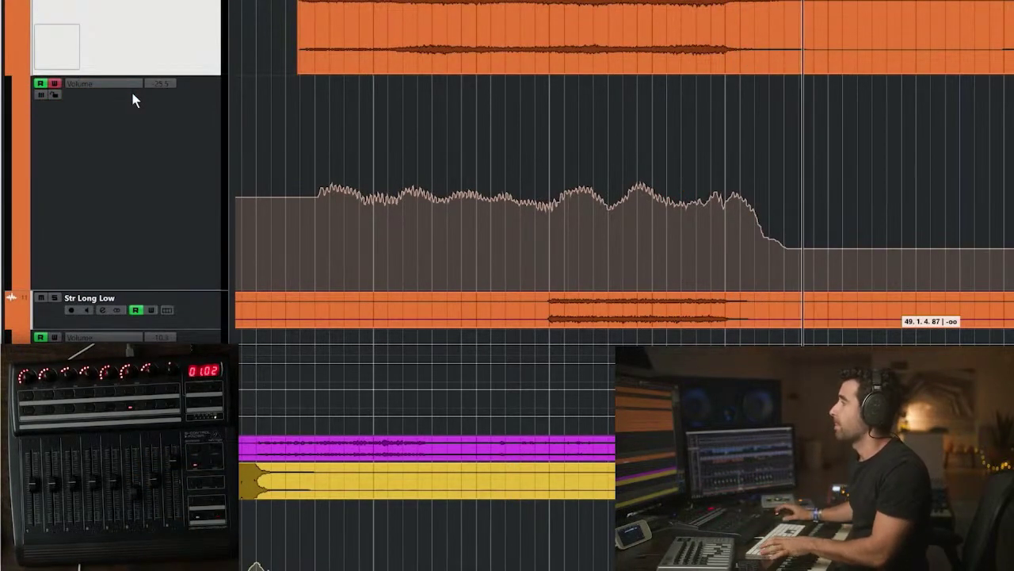
pyautogui.press('space')
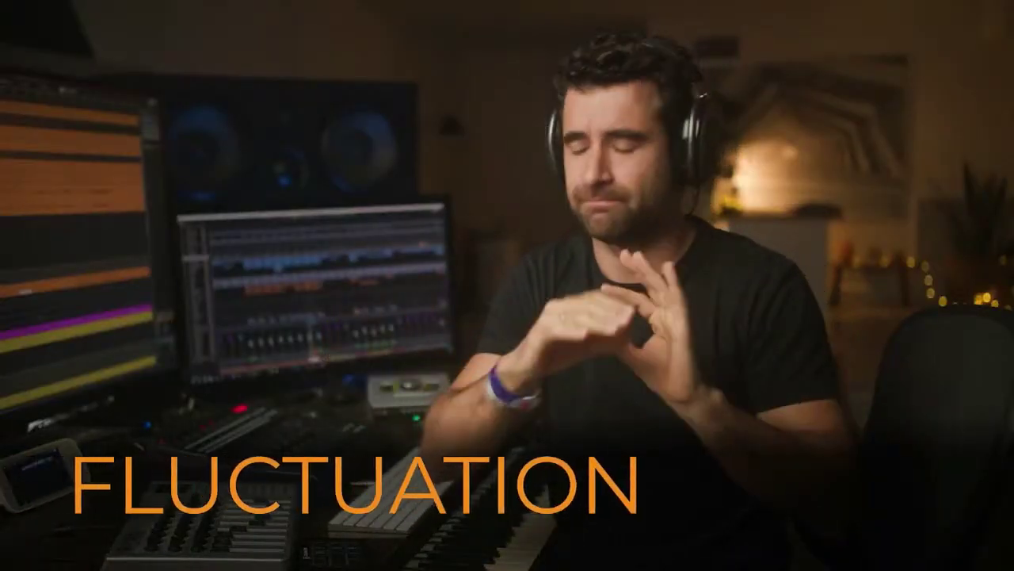
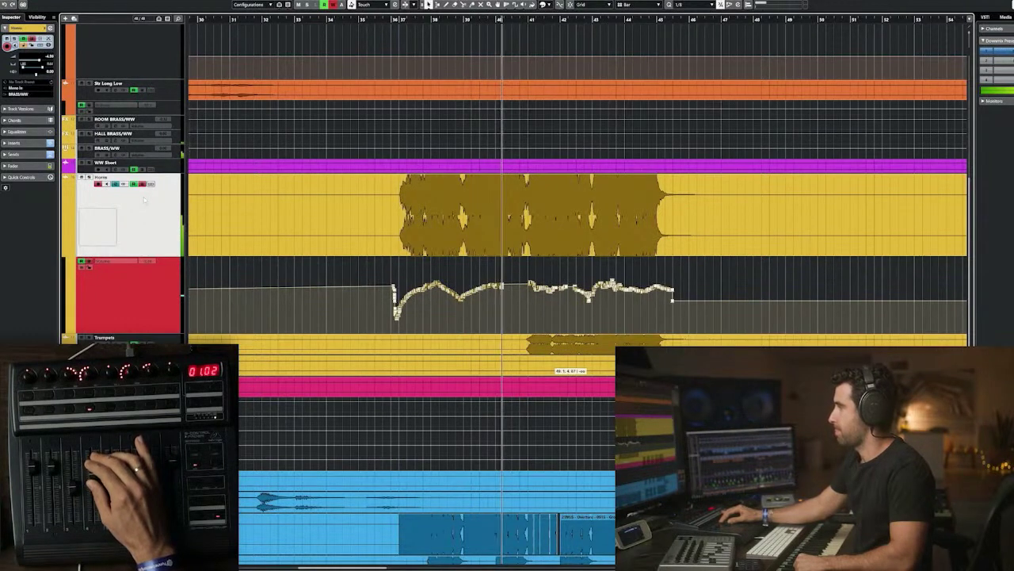
# Step: Record a swelling volume automation ride on the Horns track from about bar 36 to bar 41
pyautogui.press('space')
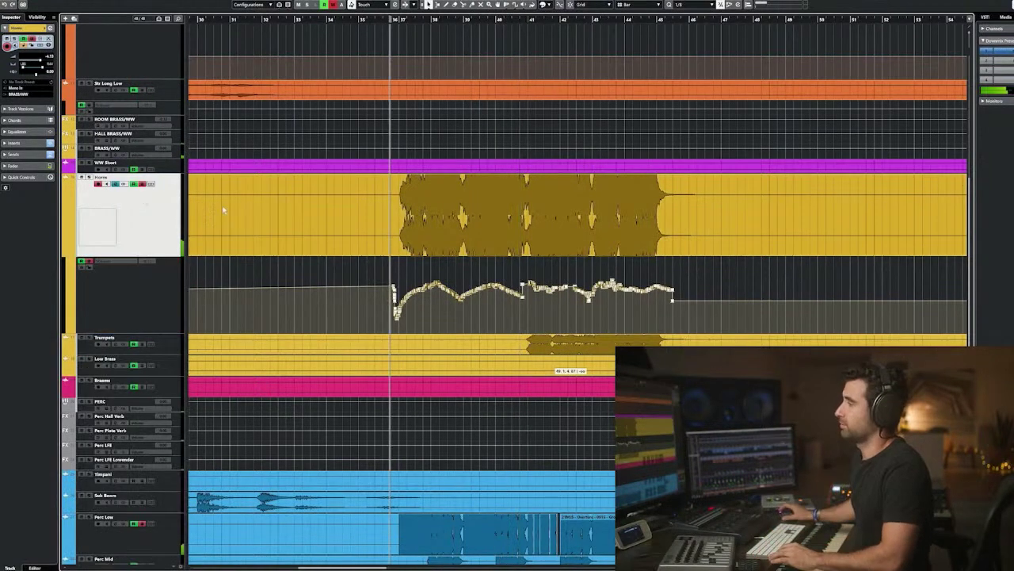
pyautogui.scroll(4, 417, 301)
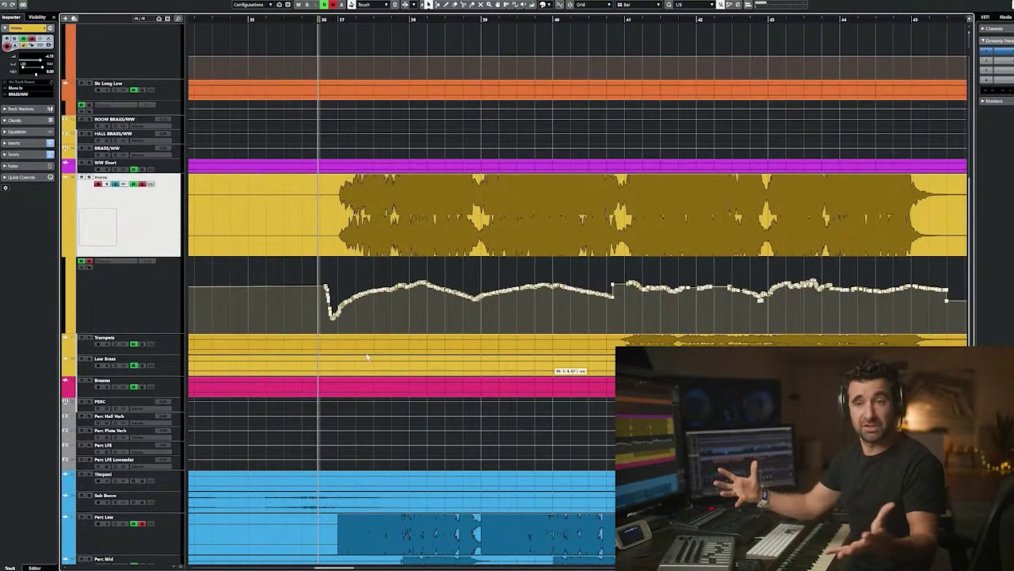
pyautogui.hotkey('ctrl', 'z')
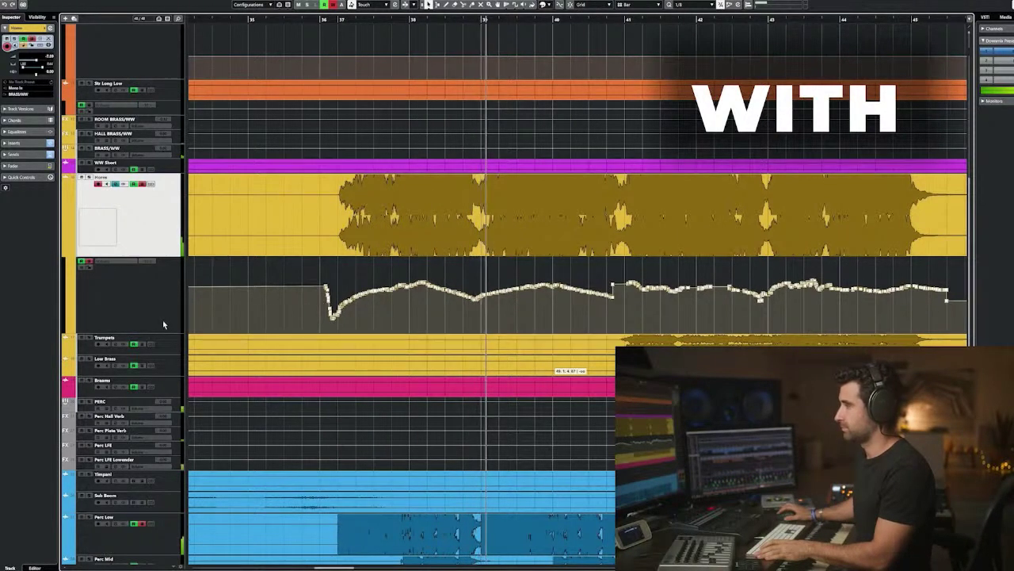
# Step: Enlarge the Horns volume automation lane, delete its points between about bars 36 and 41, and make the Horns track active
pyautogui.moveTo(164, 331); pyautogui.dragTo(163, 408)
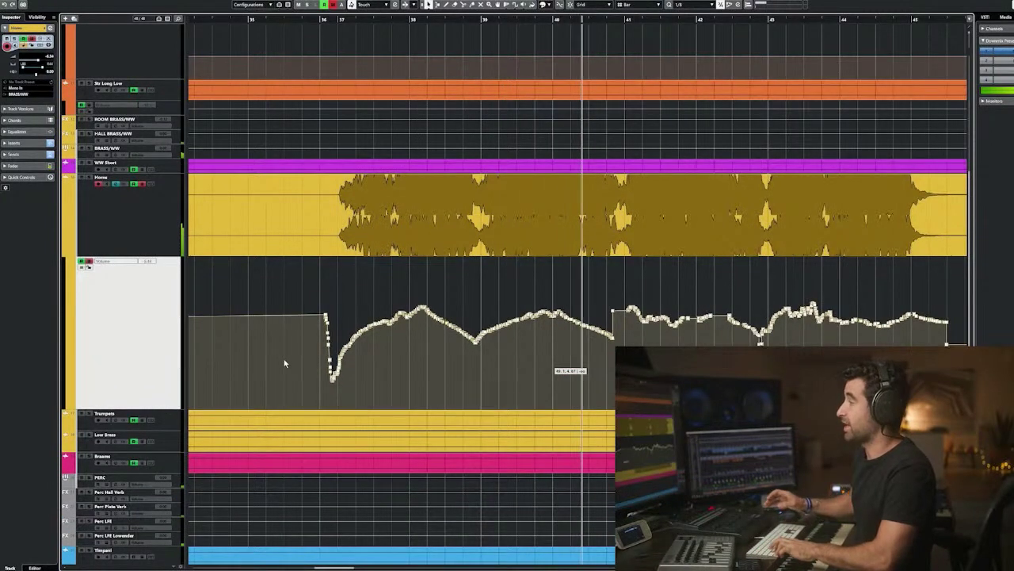
pyautogui.press('Delete')
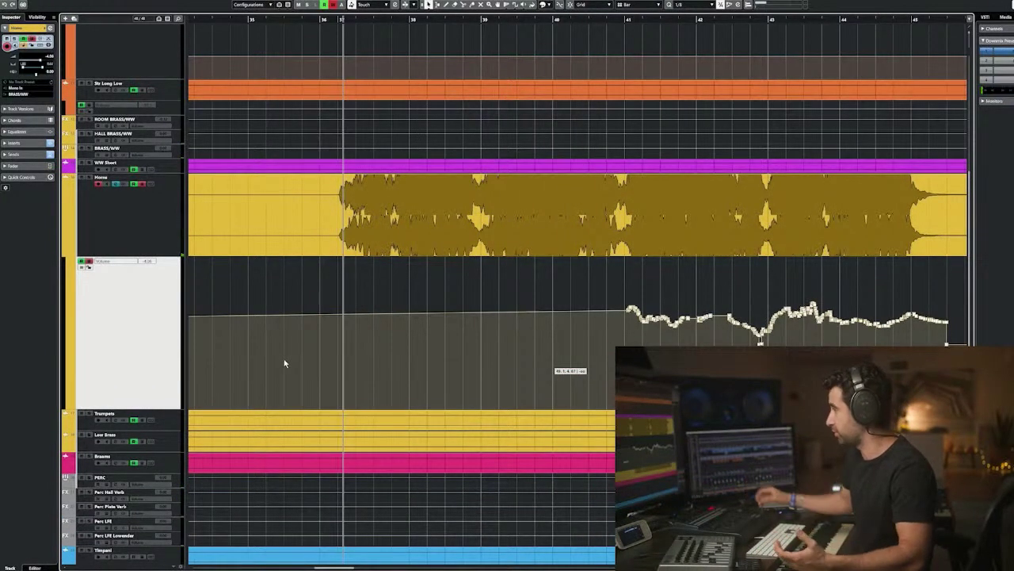
pyautogui.click(157, 219)
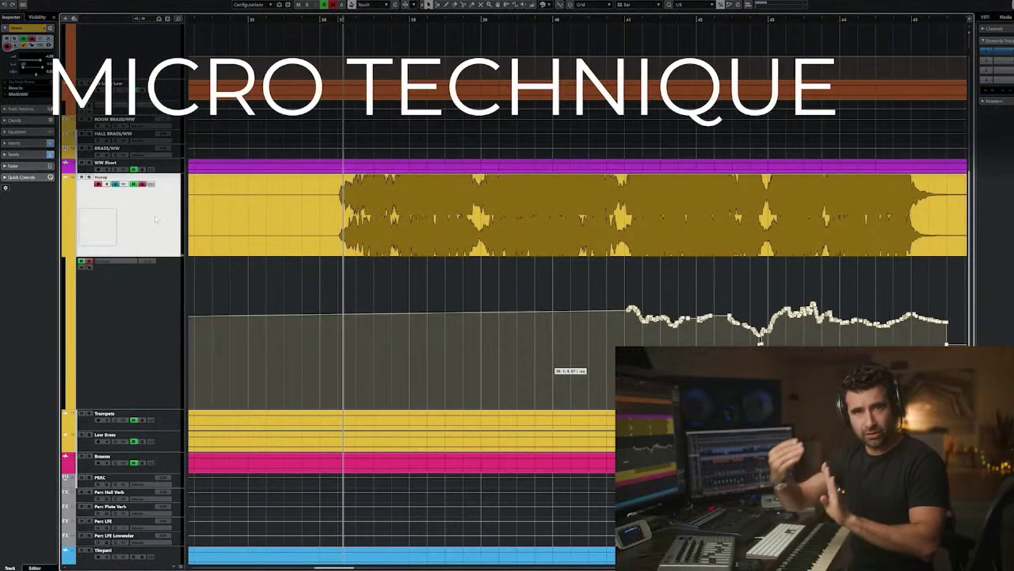
# Step: Record a new Horns volume ride between about bars 36 and 41, redo its opening, and select the points between bars 38 and 39
pyautogui.scroll(-1, 154, 215)
pyautogui.press('space')
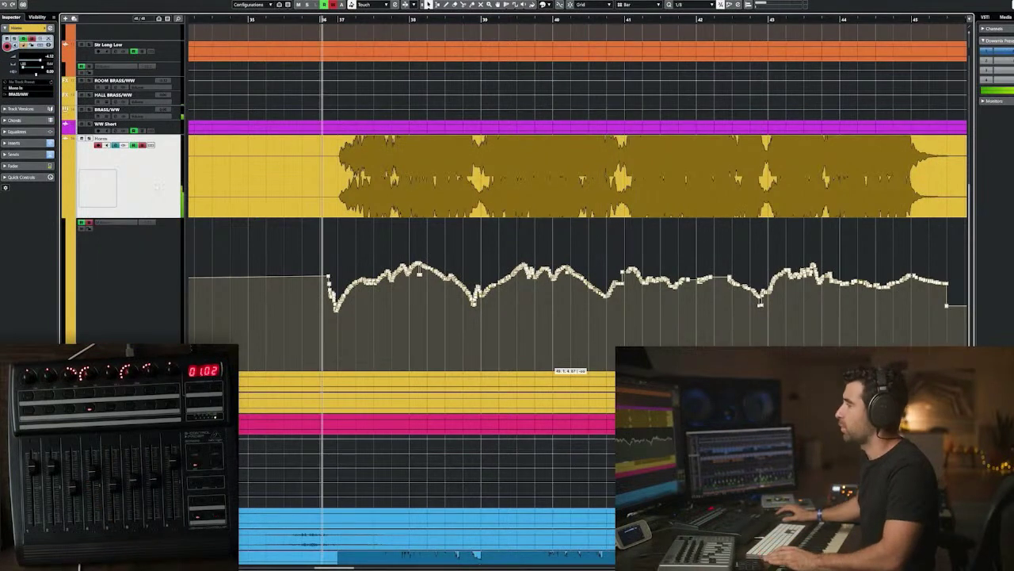
pyautogui.moveTo(347, 327); pyautogui.dragTo(345, 325)
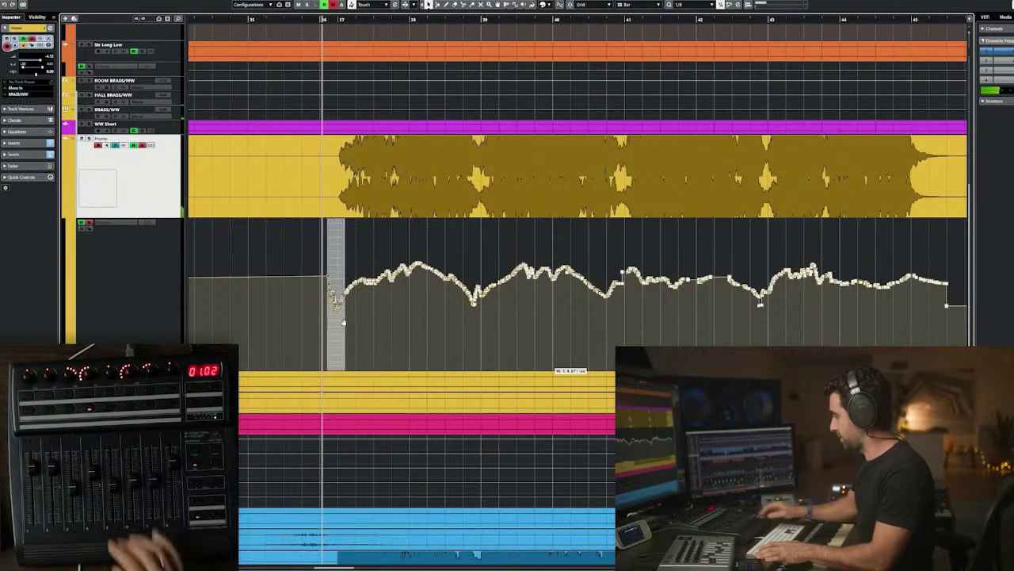
pyautogui.press('Delete')
pyautogui.press('space')
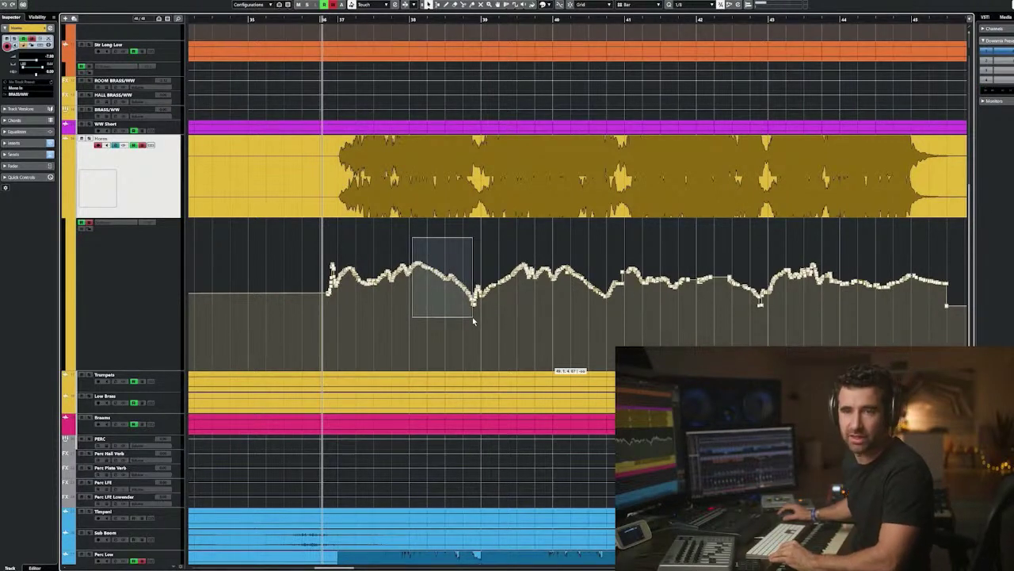
pyautogui.moveTo(473, 319); pyautogui.dragTo(473, 317)
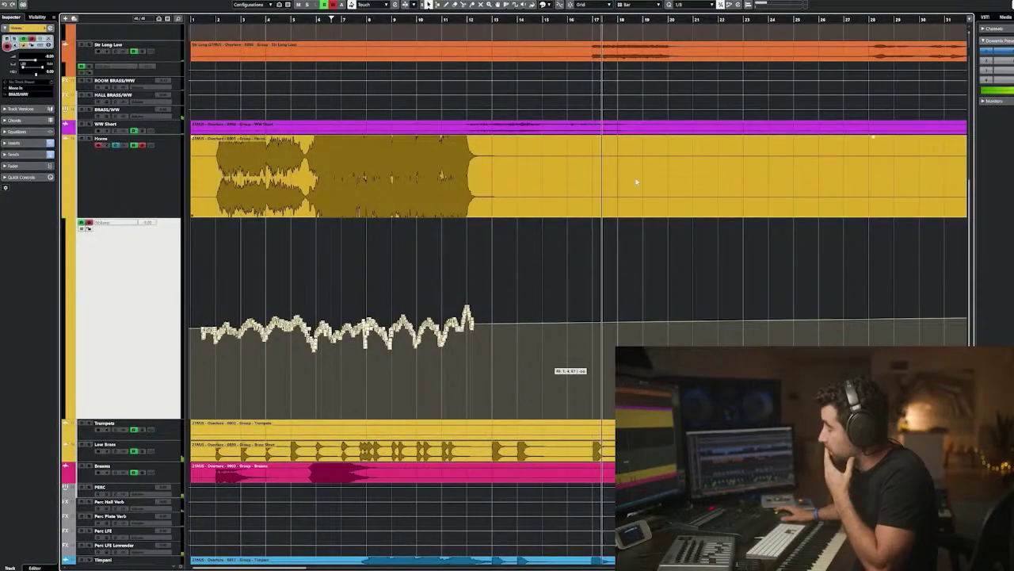
# Step: Solo the Str Short Low track and the Pulses Mid track in turn and listen to their passages
pyautogui.hscroll(10, 598, 184)
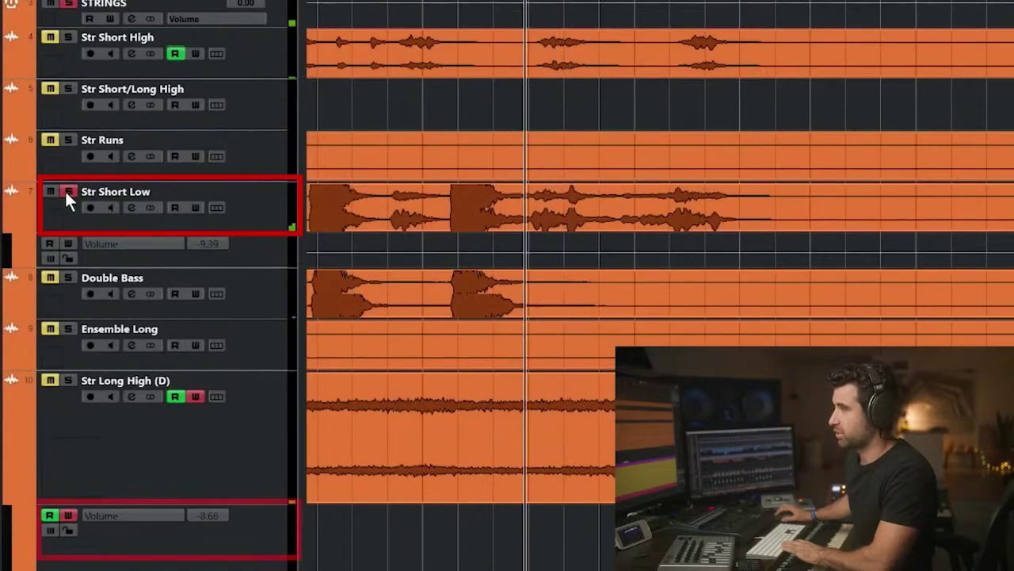
pyautogui.click(70, 191)
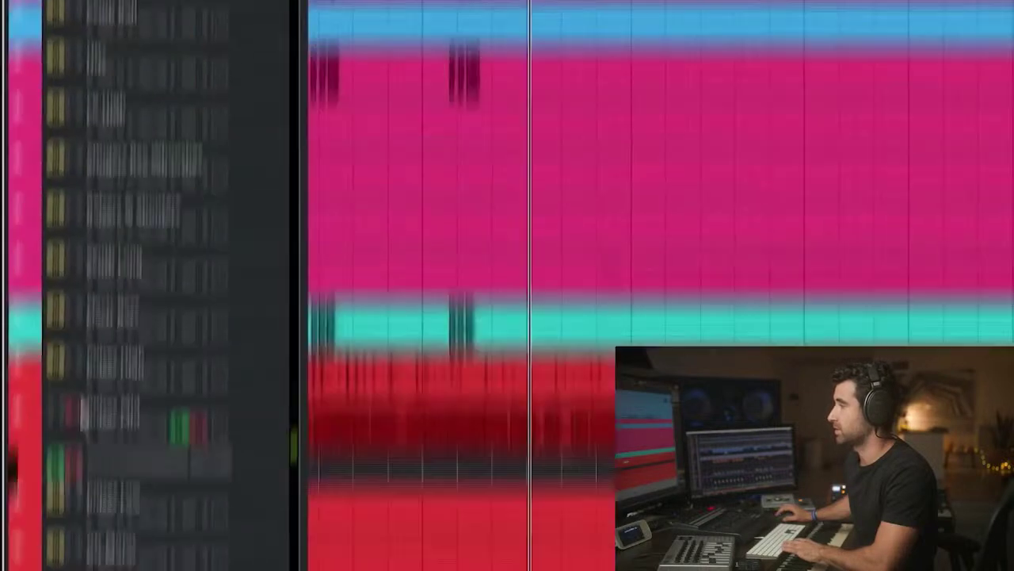
pyautogui.click(76, 294)
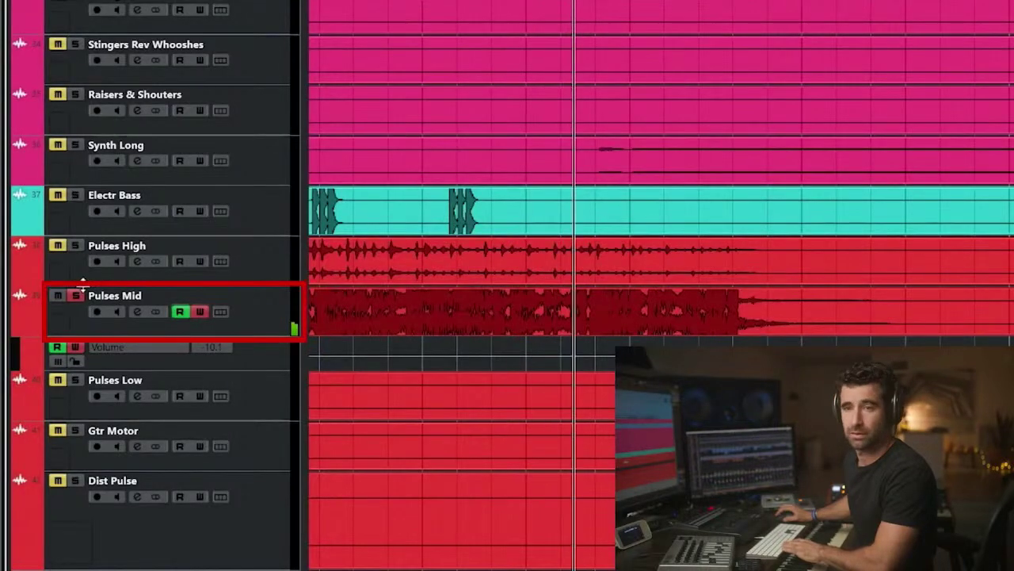
pyautogui.press('space')
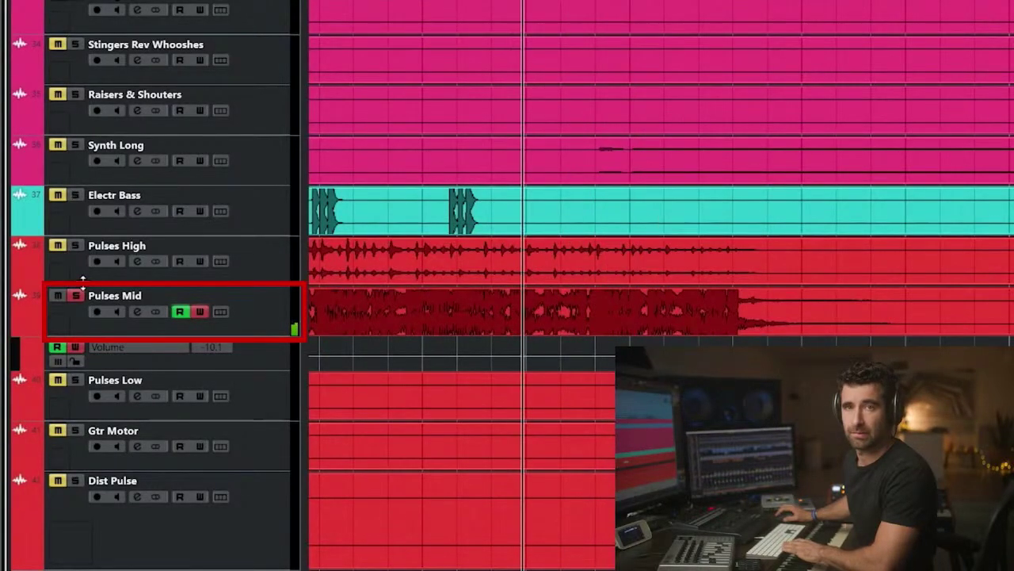
pyautogui.click(83, 279)
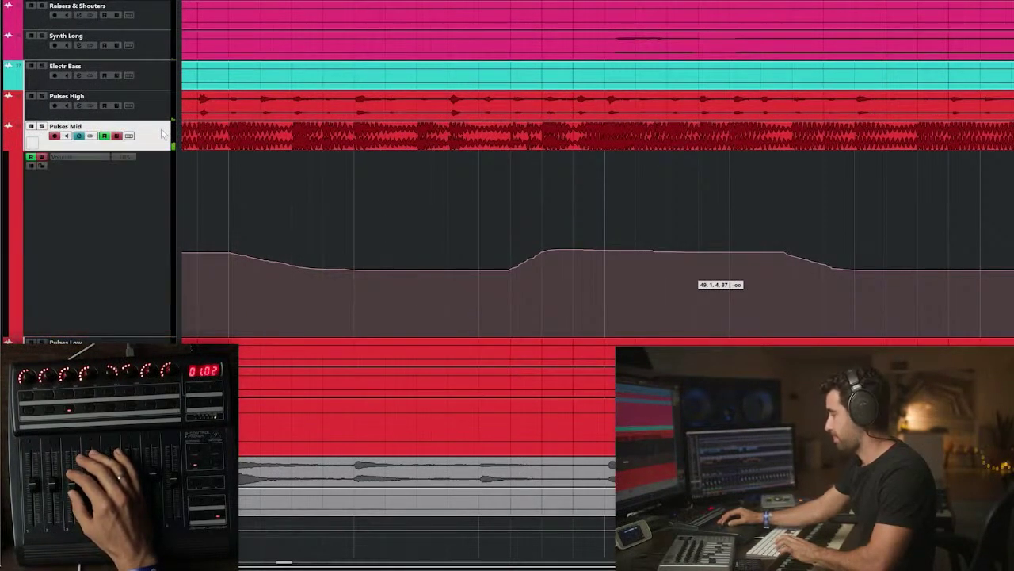
# Step: Record a volume ride with two gentle dips on the Pulses Mid track, deselect its automation points and play the passage
pyautogui.scroll(-4, 507, 210)
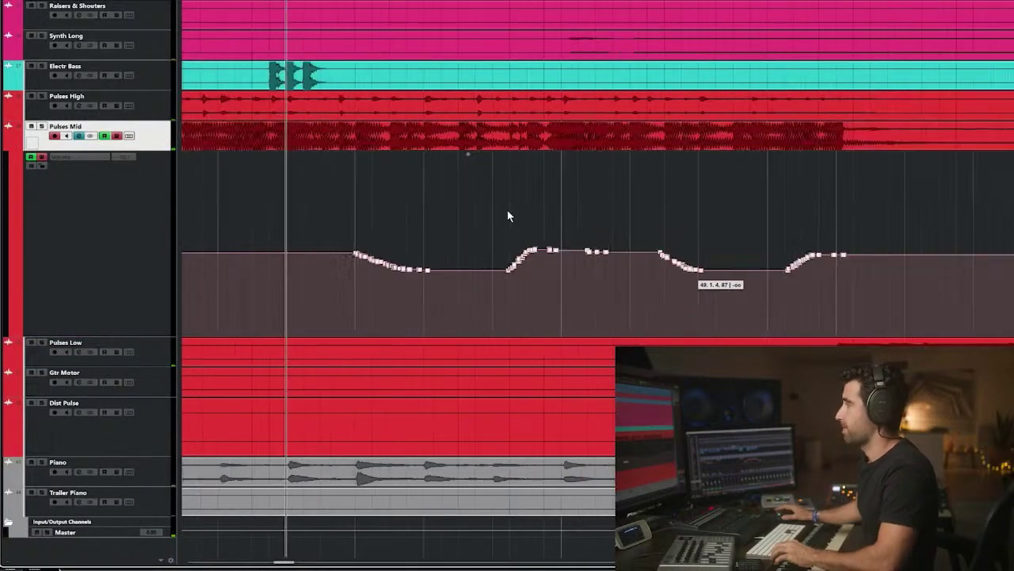
pyautogui.hotkey('ctrl', 'shift', 'a')
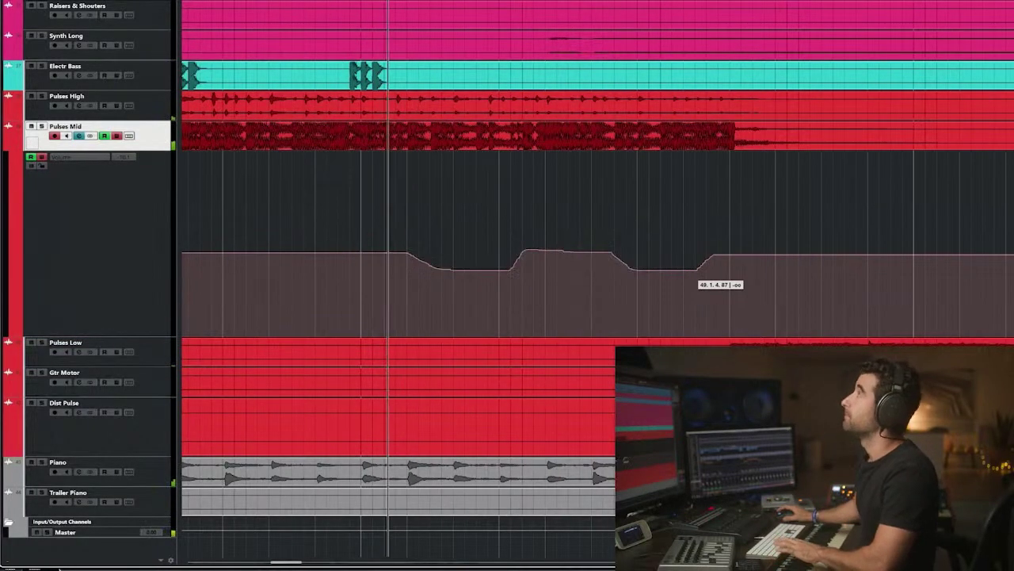
pyautogui.press('space')
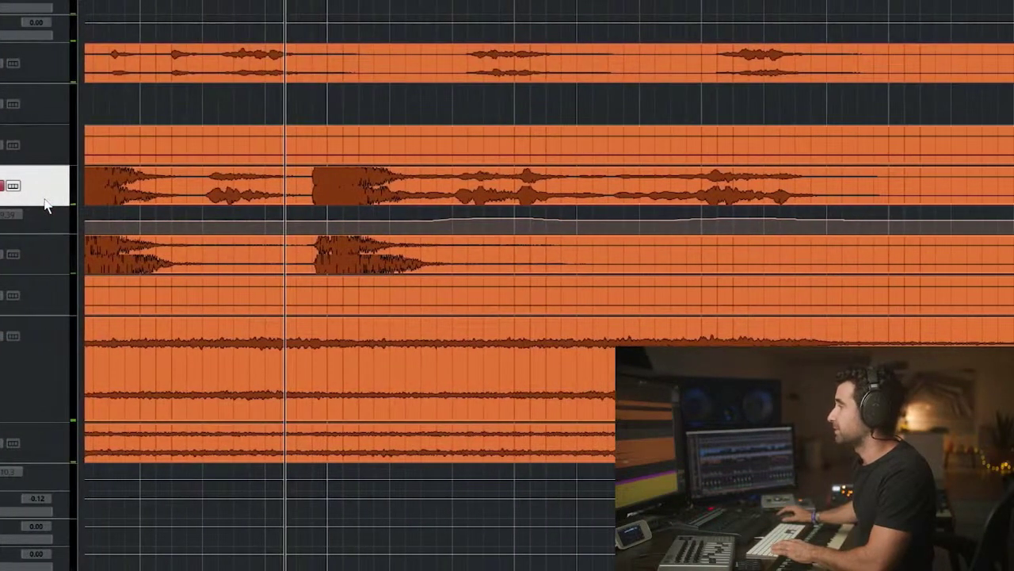
# Step: Enlarge the Str Short Low volume automation lane and record gentle volume swells on the Str Long Low track
pyautogui.moveTo(45, 206); pyautogui.dragTo(45, 379)
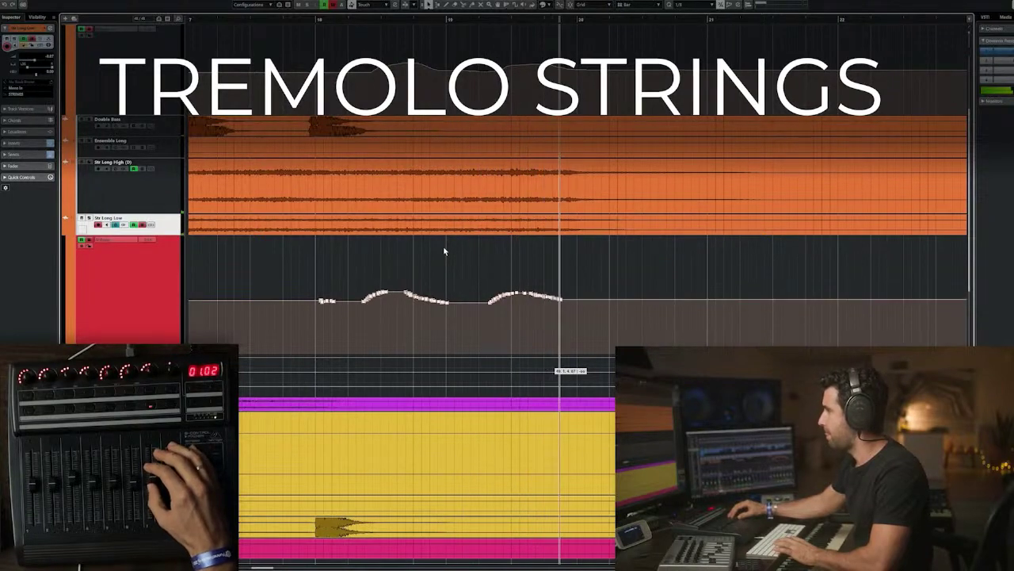
pyautogui.press('space')
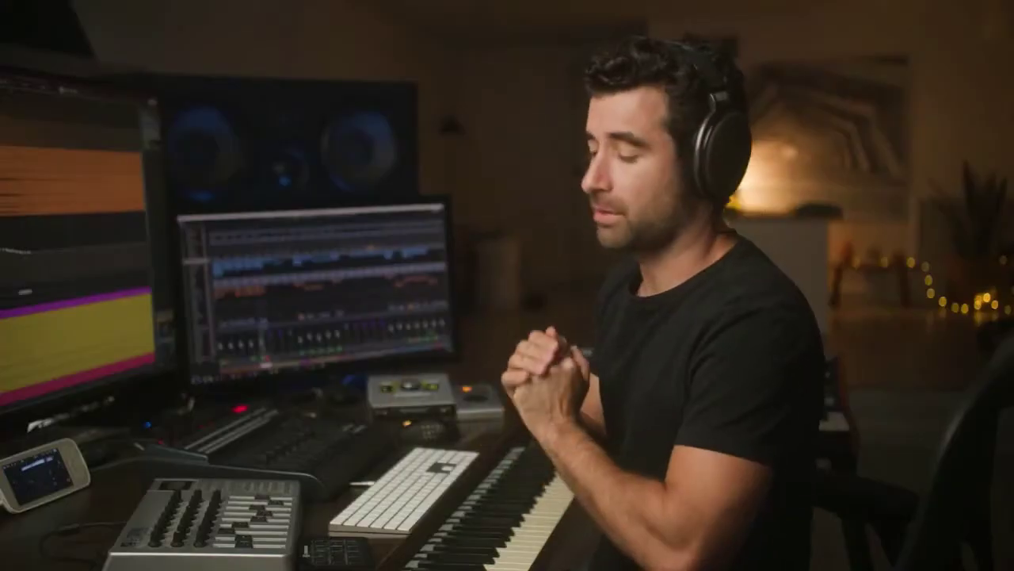